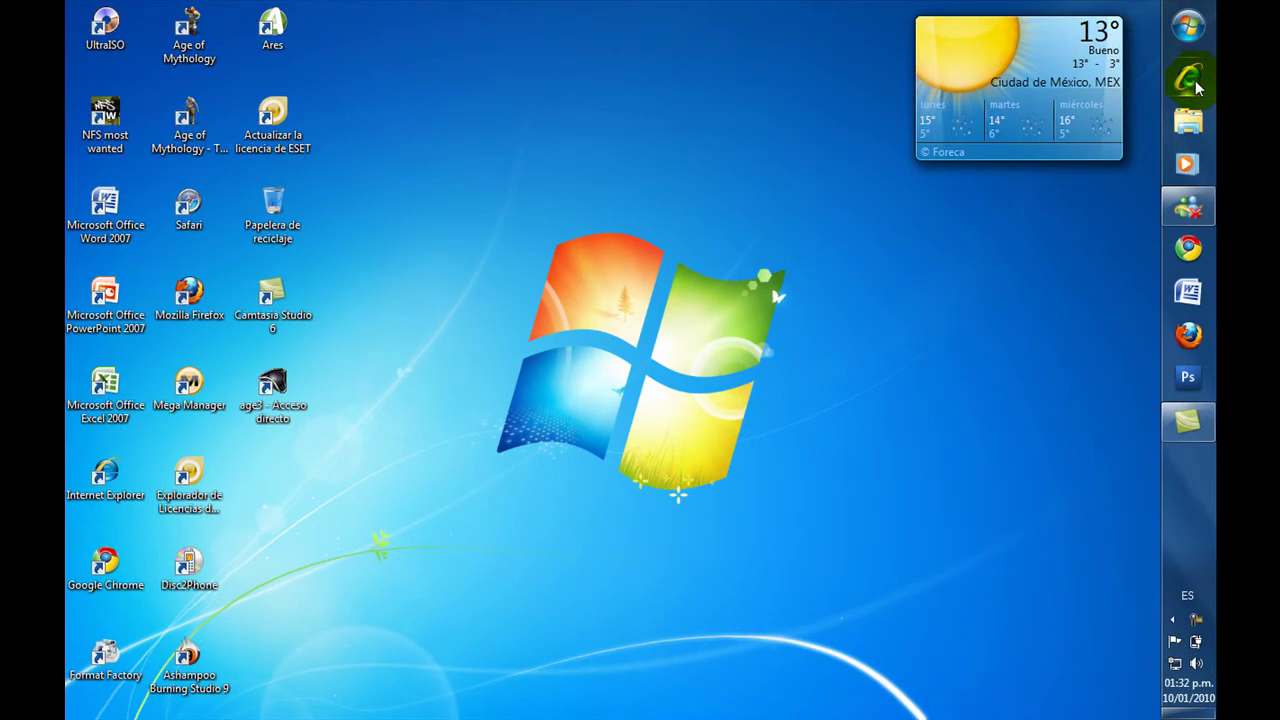
{"action": "double_click", "coordinate": [272, 385]}
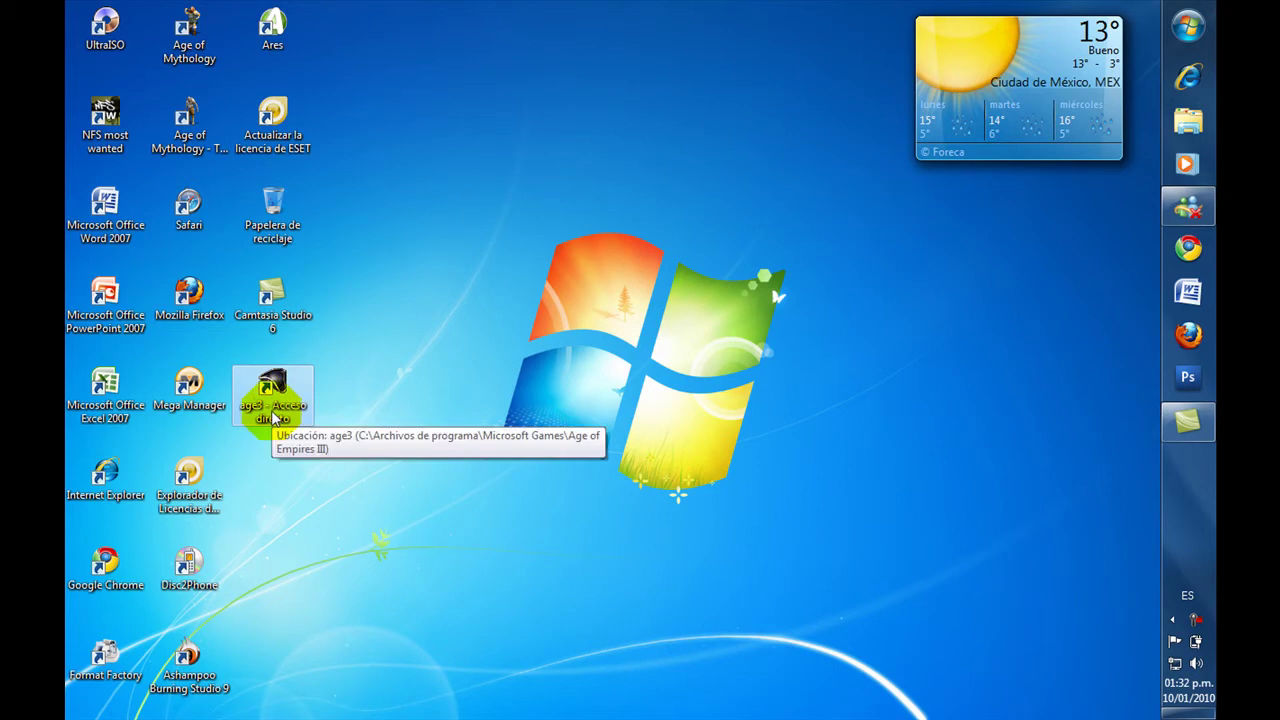
{"action": "right_click", "coordinate": [685, 219]}
{"action": "left_click", "coordinate": [702, 272]}
{"action": "right_click", "coordinate": [624, 130]}
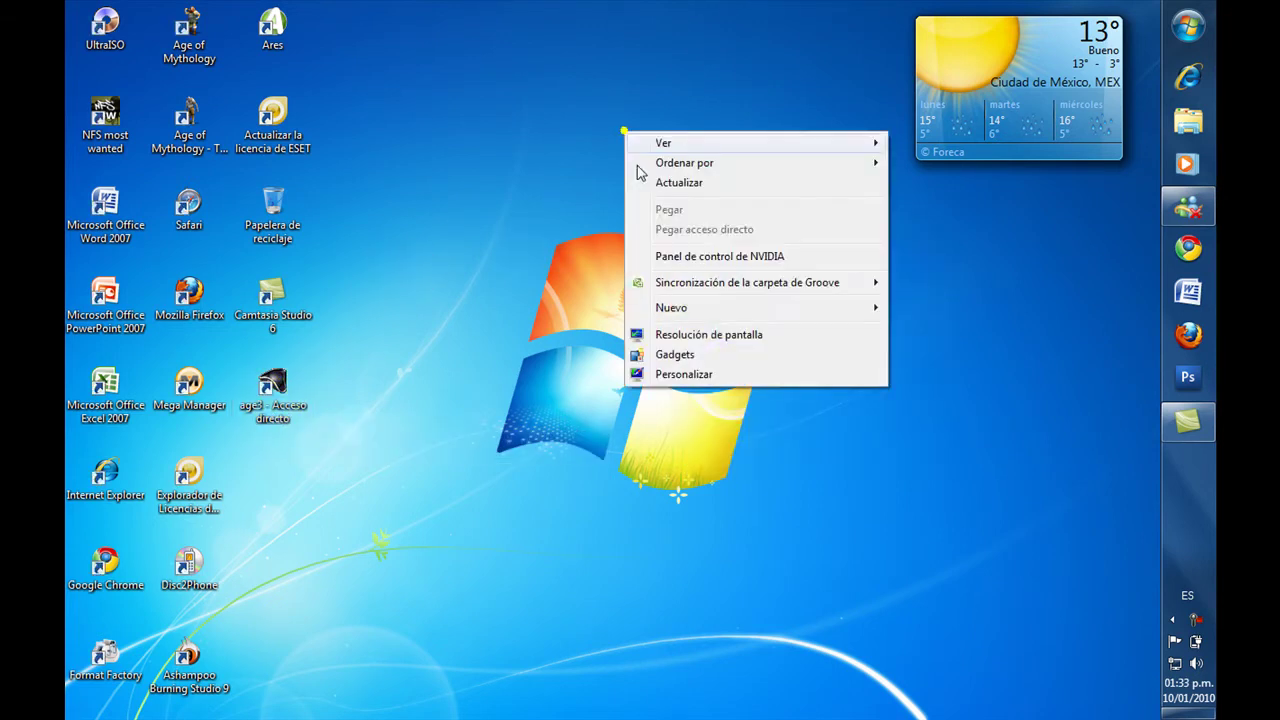
{"action": "left_click", "coordinate": [660, 182]}
Step: Browse from Equipo to the Descargas folder and open the age3 folder in it
{"action": "left_click", "coordinate": [1187, 26]}
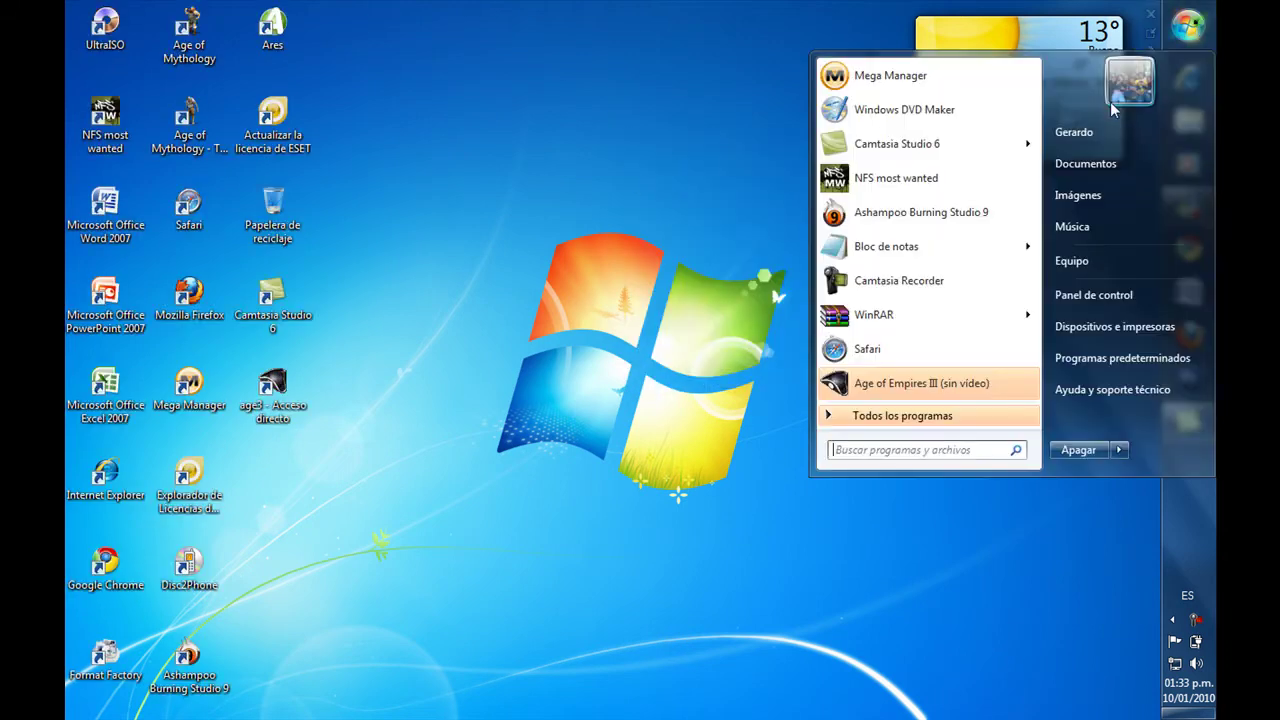
{"action": "left_click", "coordinate": [1104, 264]}
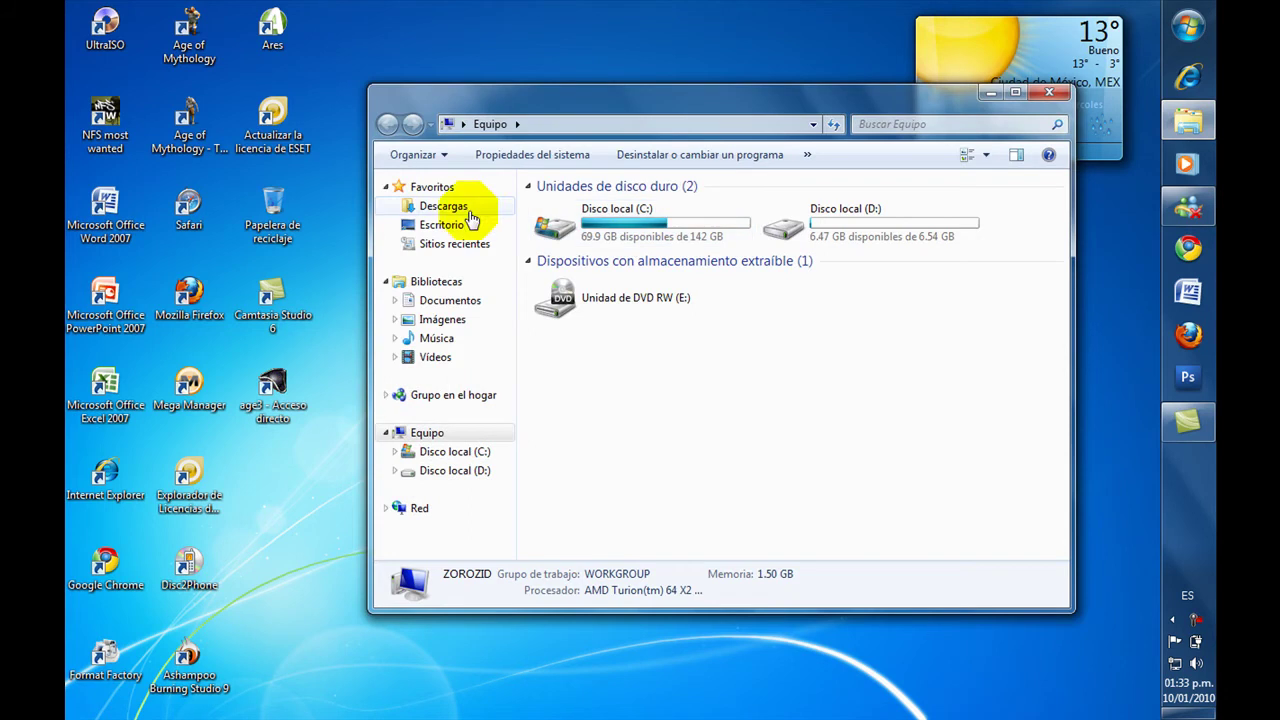
{"action": "left_click", "coordinate": [465, 210]}
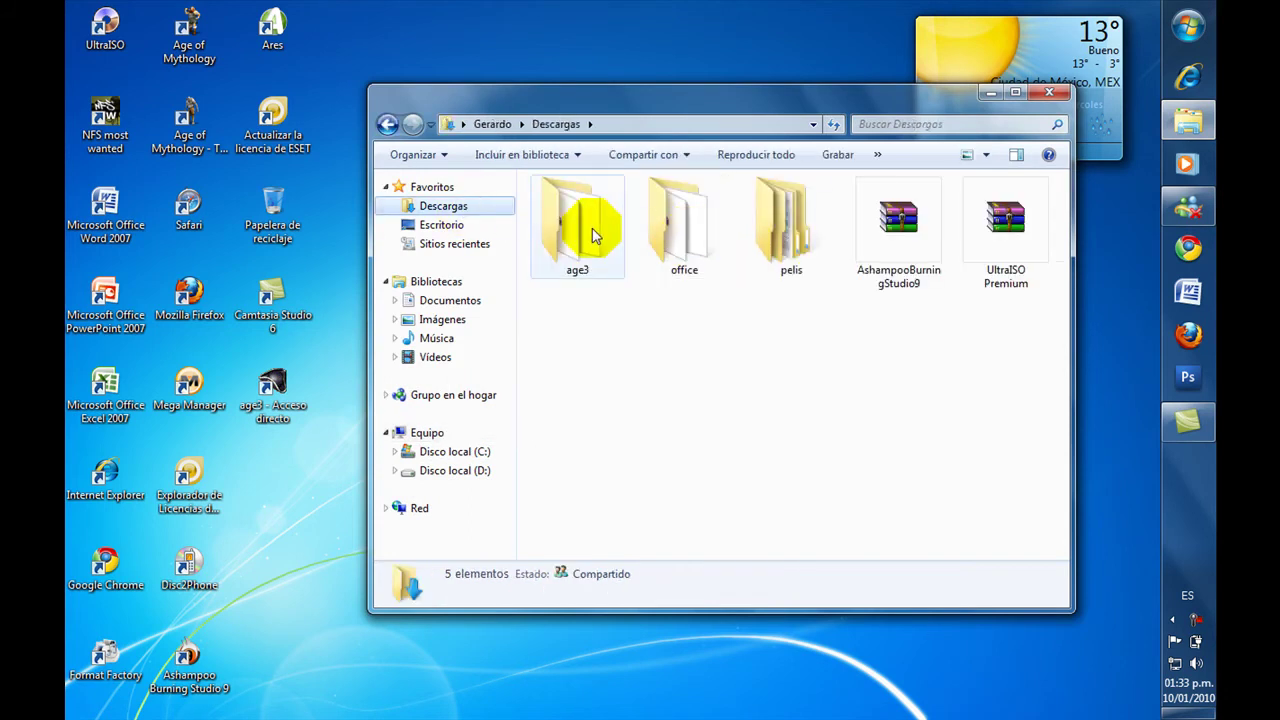
{"action": "left_click", "coordinate": [590, 232]}
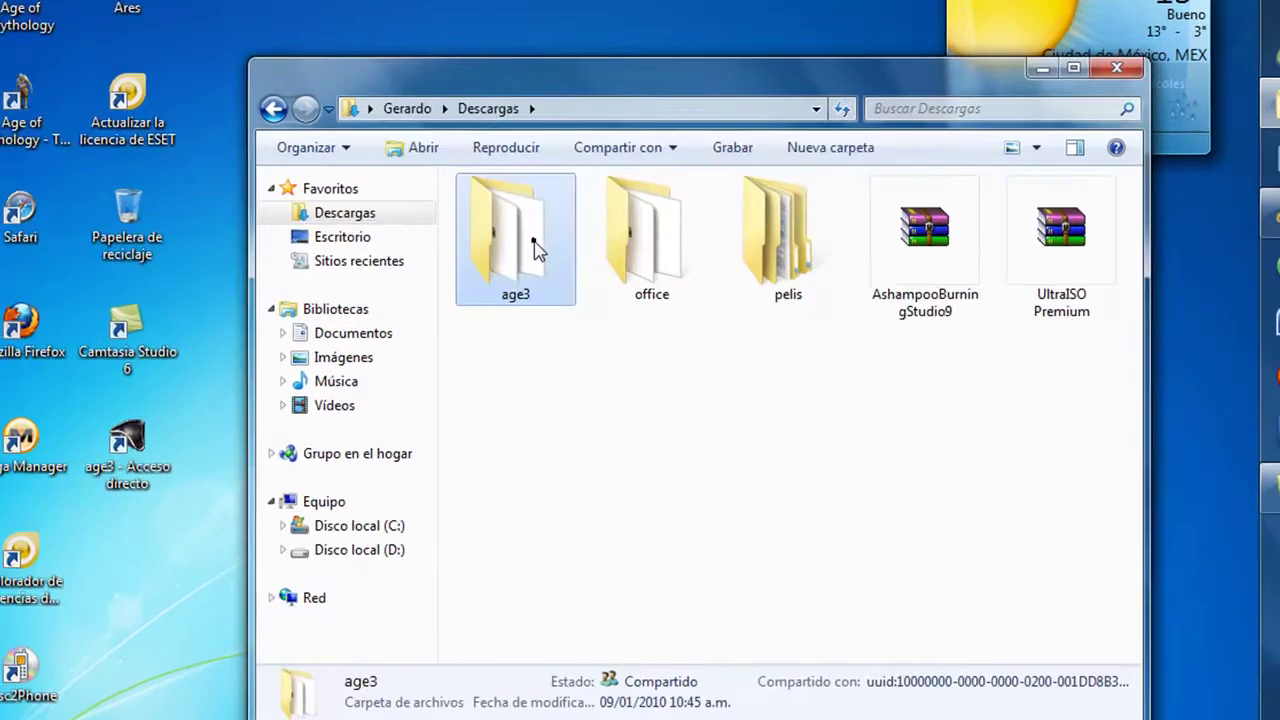
{"action": "double_click", "coordinate": [537, 248]}
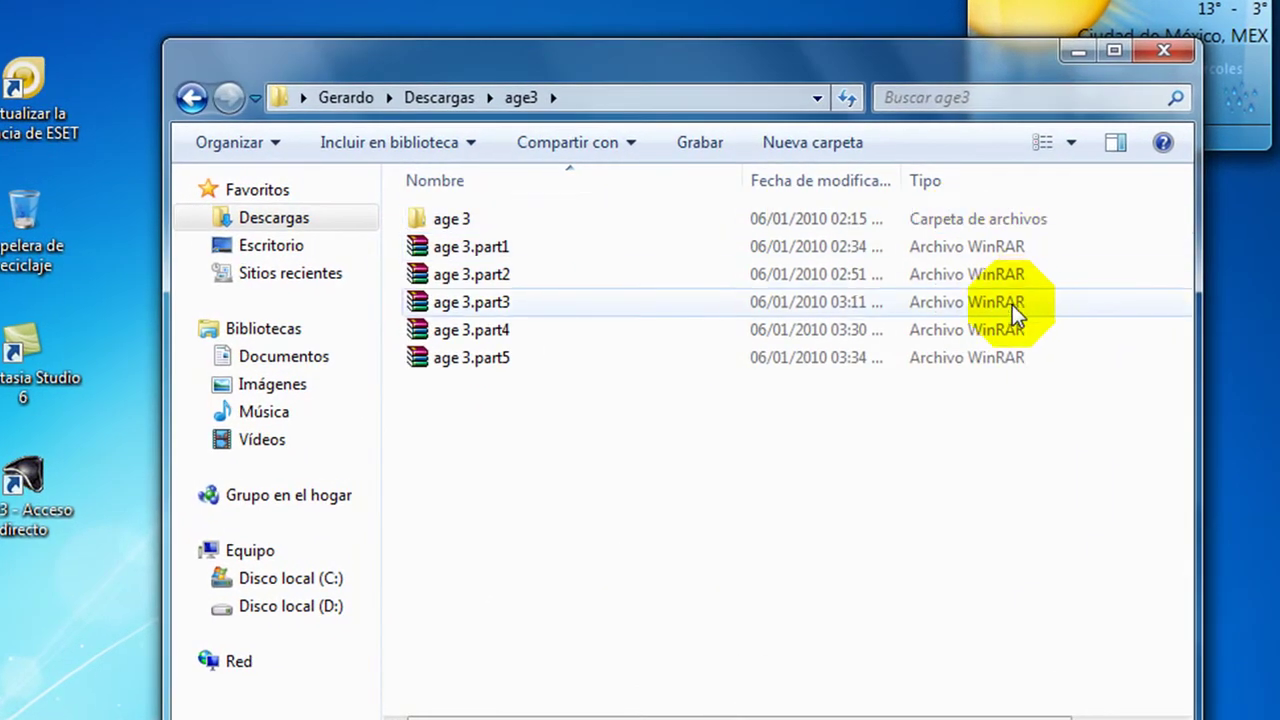
Step: Open the extracted "age 3" folder that sits beside the five WinRAR part archives
{"action": "left_click_drag", "start_coordinate": [604, 400], "coordinate": [592, 257]}
{"action": "left_click", "coordinate": [560, 445]}
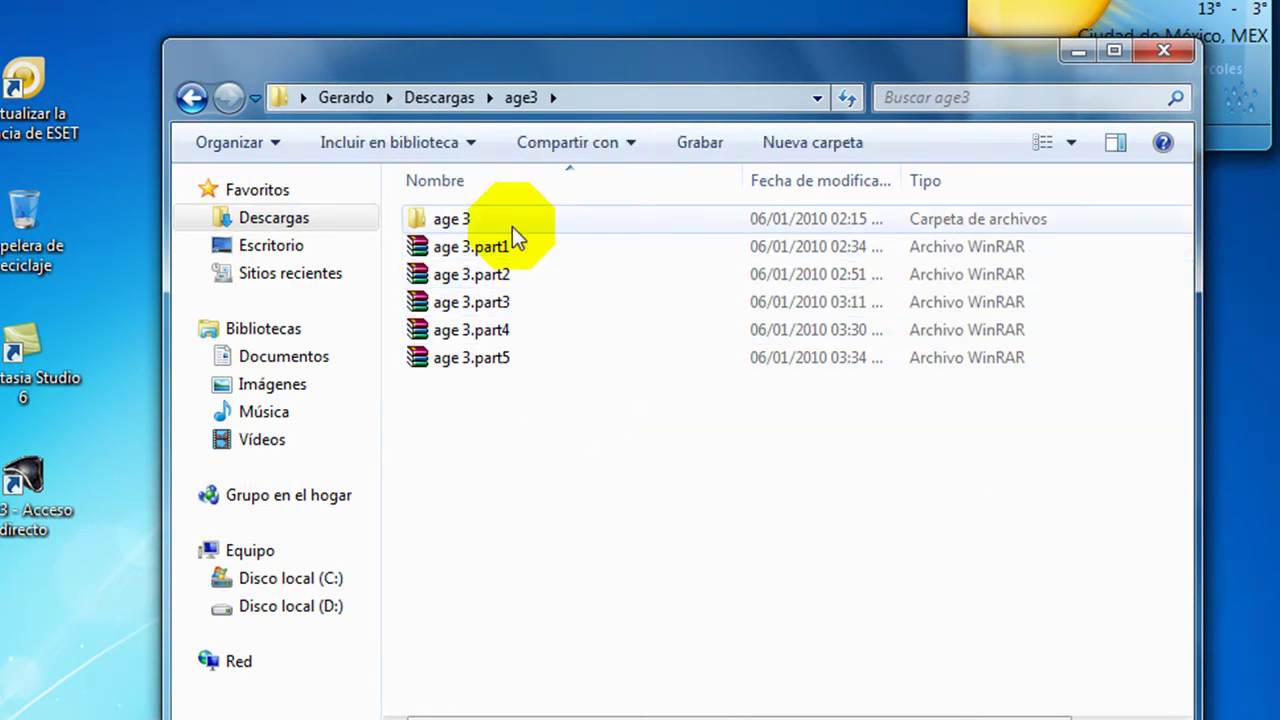
{"action": "mouse_move", "coordinate": [512, 228]}
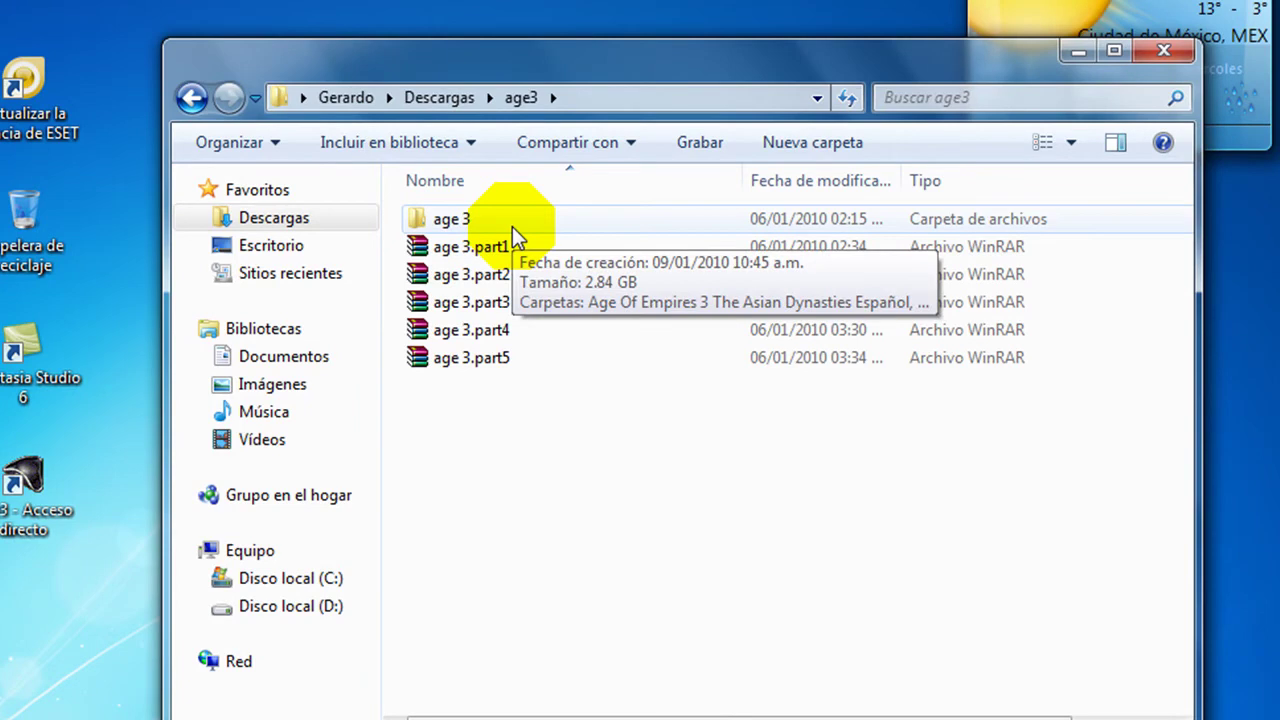
{"action": "double_click", "coordinate": [512, 226]}
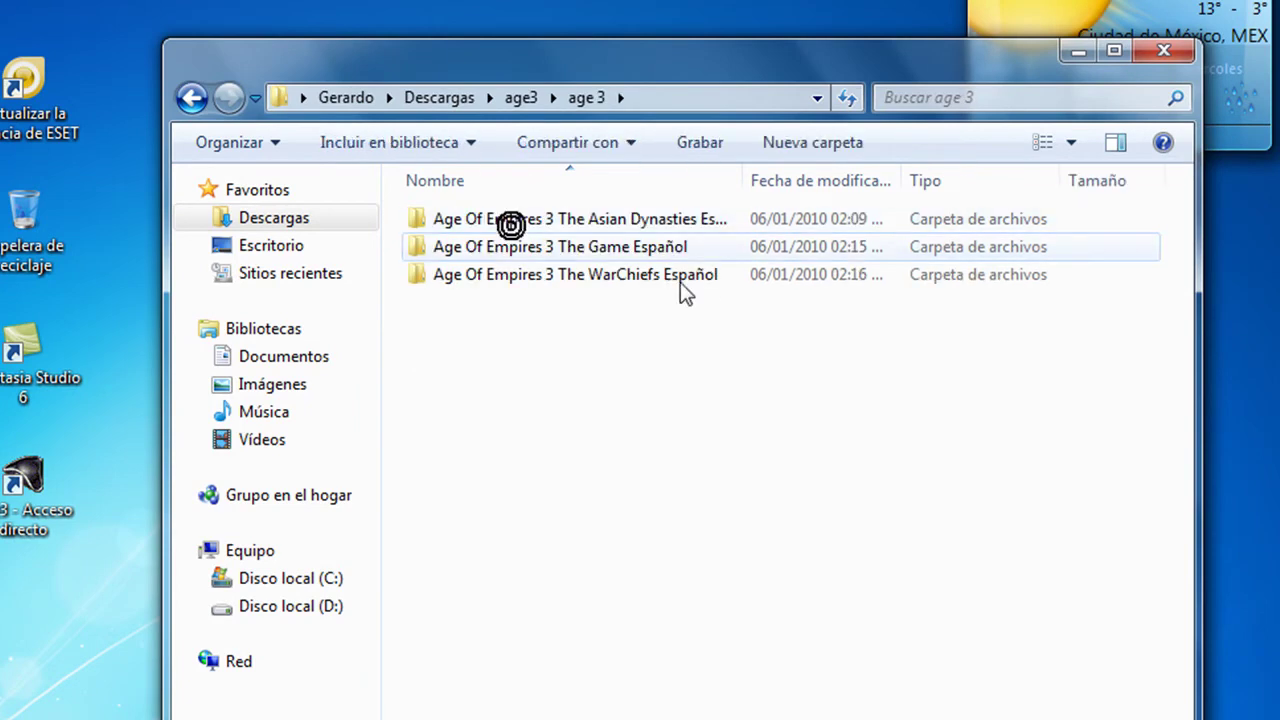
Step: Open the "Age Of Empires 3 The Asian Dynasties Español" folder among the three game folders
{"action": "mouse_move", "coordinate": [703, 270]}
{"action": "left_click_drag", "start_coordinate": [706, 409], "coordinate": [631, 255]}
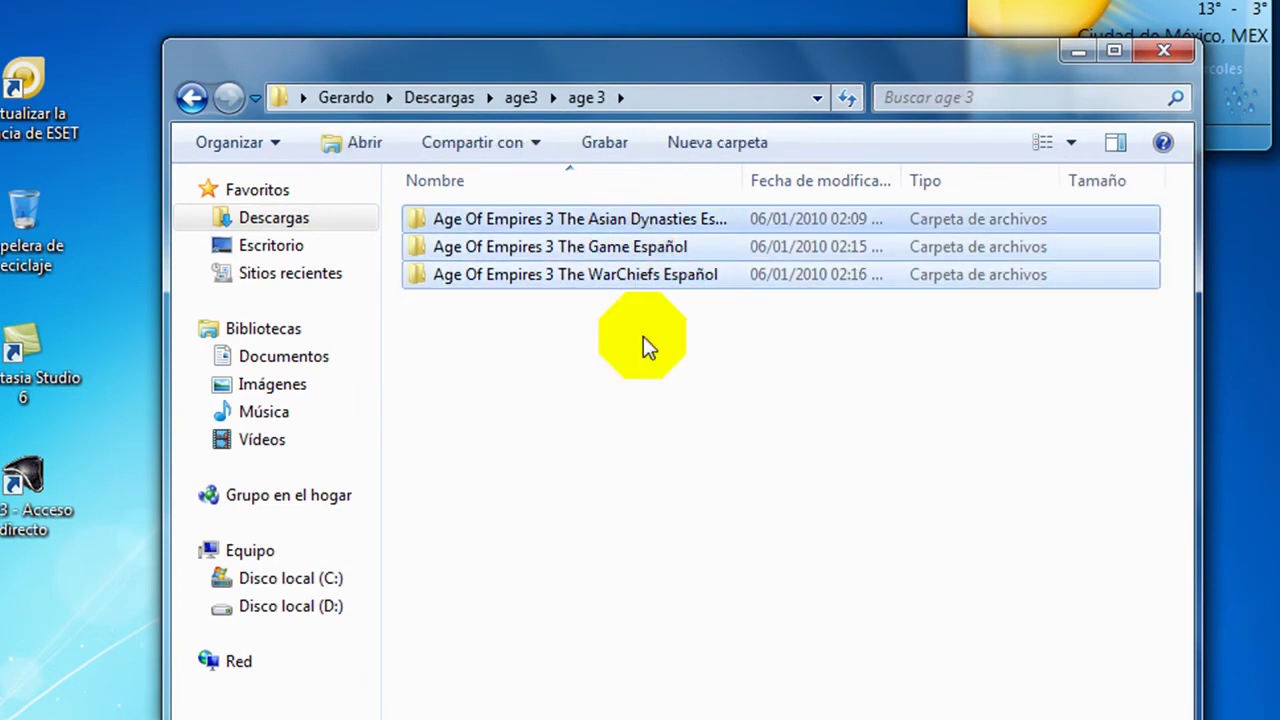
{"action": "left_click", "coordinate": [642, 360]}
{"action": "left_click", "coordinate": [620, 249]}
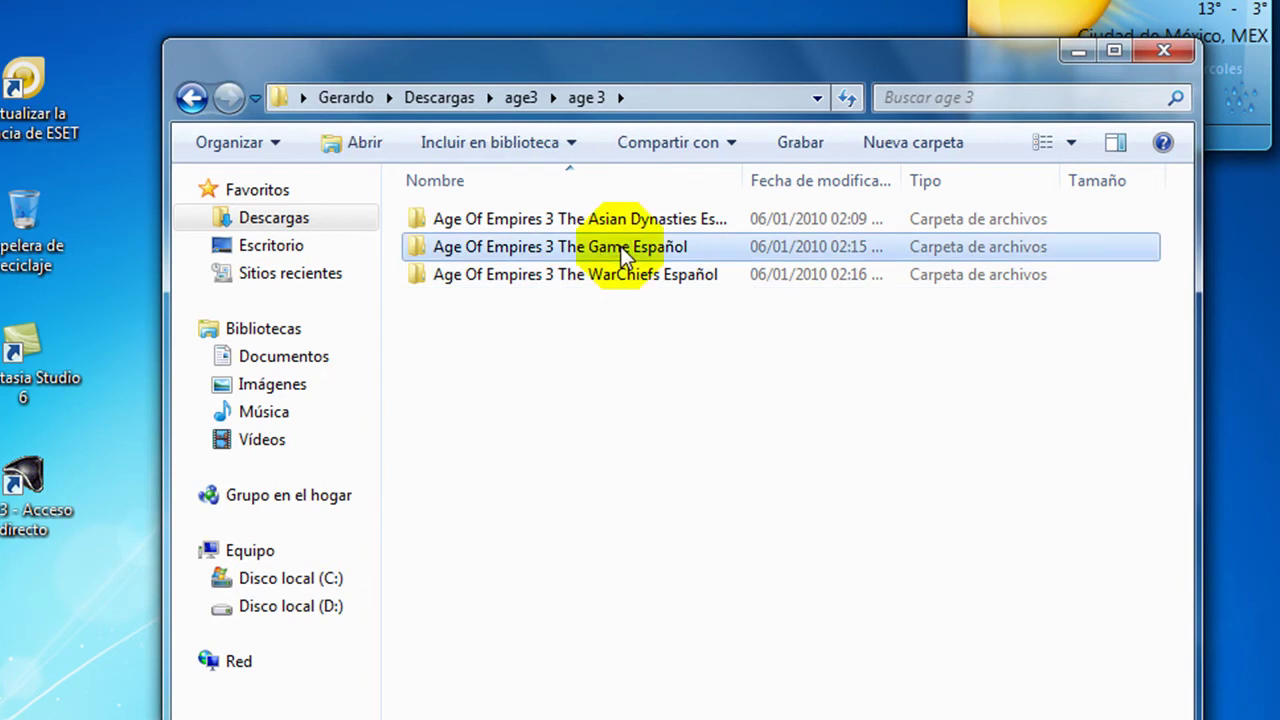
{"action": "left_click", "coordinate": [607, 226]}
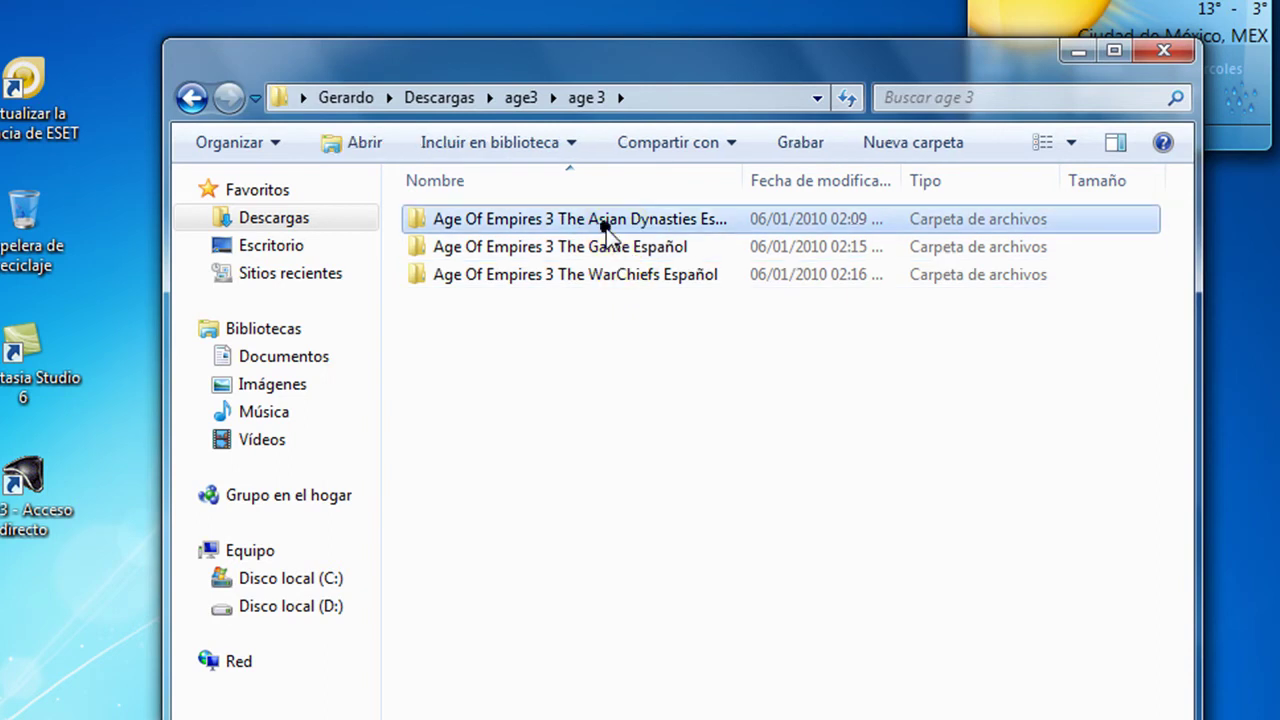
{"action": "double_click", "coordinate": [660, 221]}
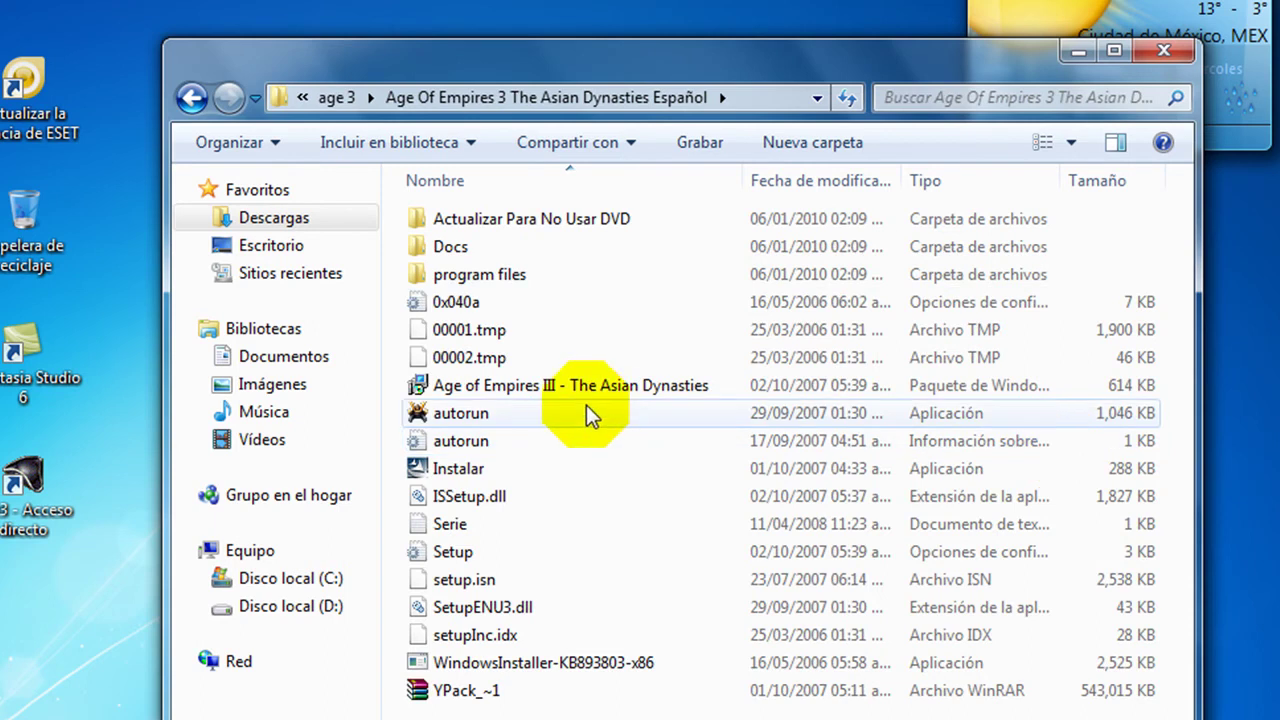
Step: Run the autorun application from this folder, with the folder window minimized, and choose to install The Asian Dynasties
{"action": "left_click", "coordinate": [510, 415]}
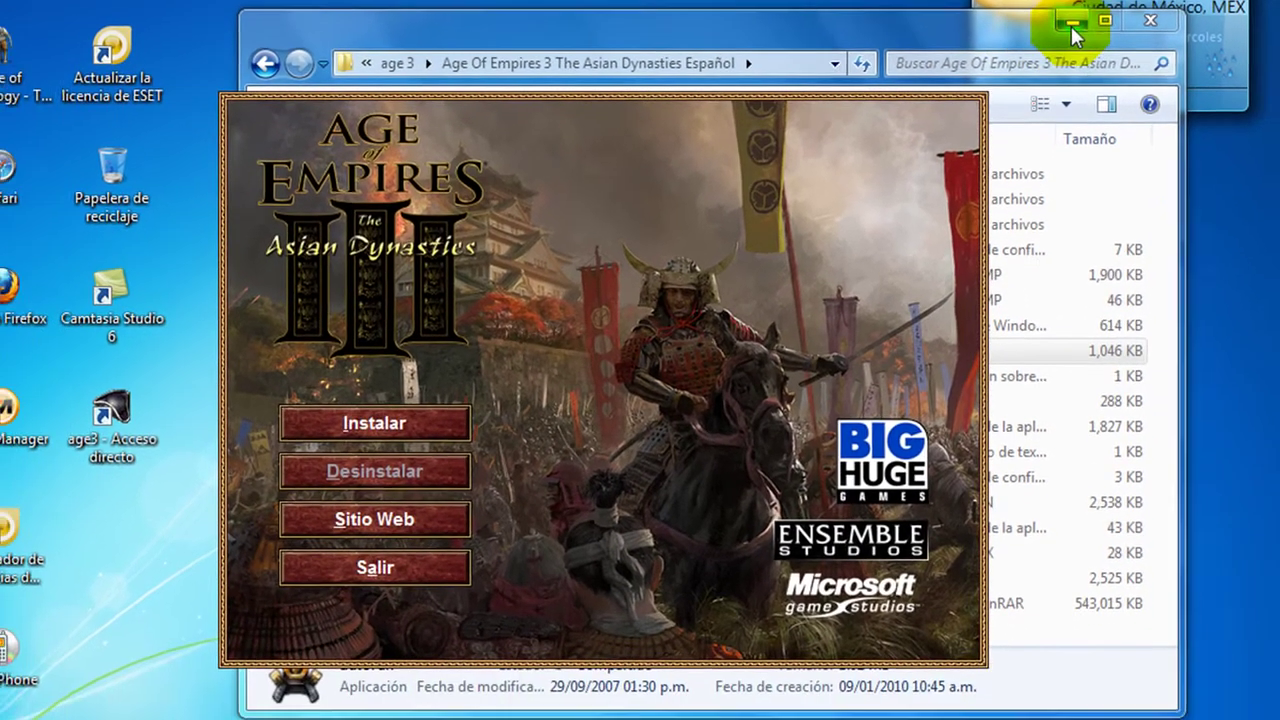
{"action": "left_click", "coordinate": [1075, 36]}
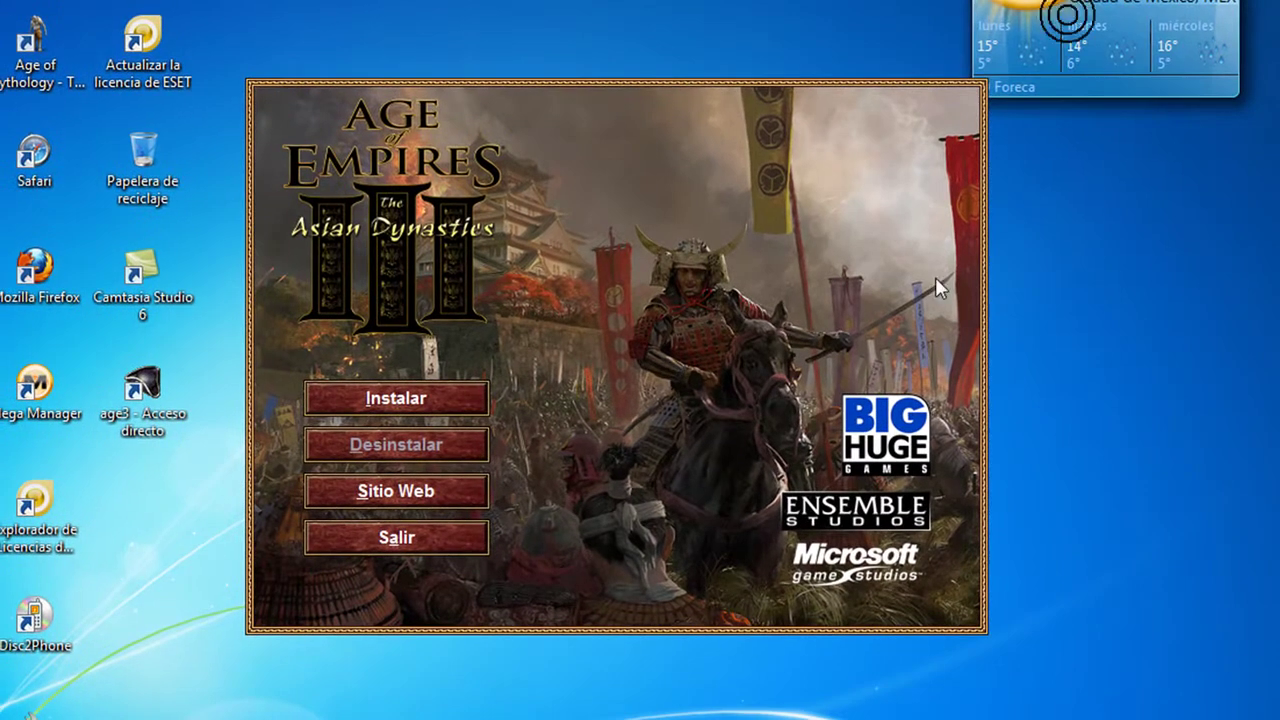
{"action": "left_click", "coordinate": [416, 396]}
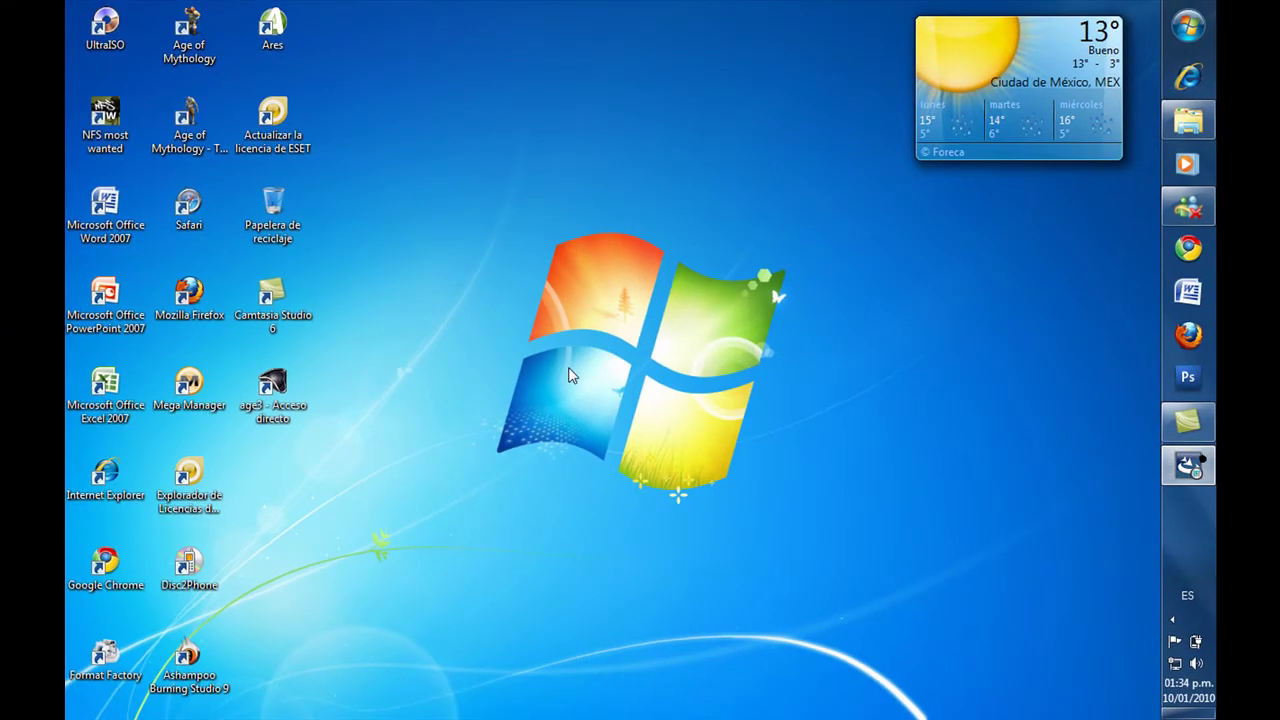
{"action": "right_click", "coordinate": [586, 170]}
{"action": "left_click", "coordinate": [596, 223]}
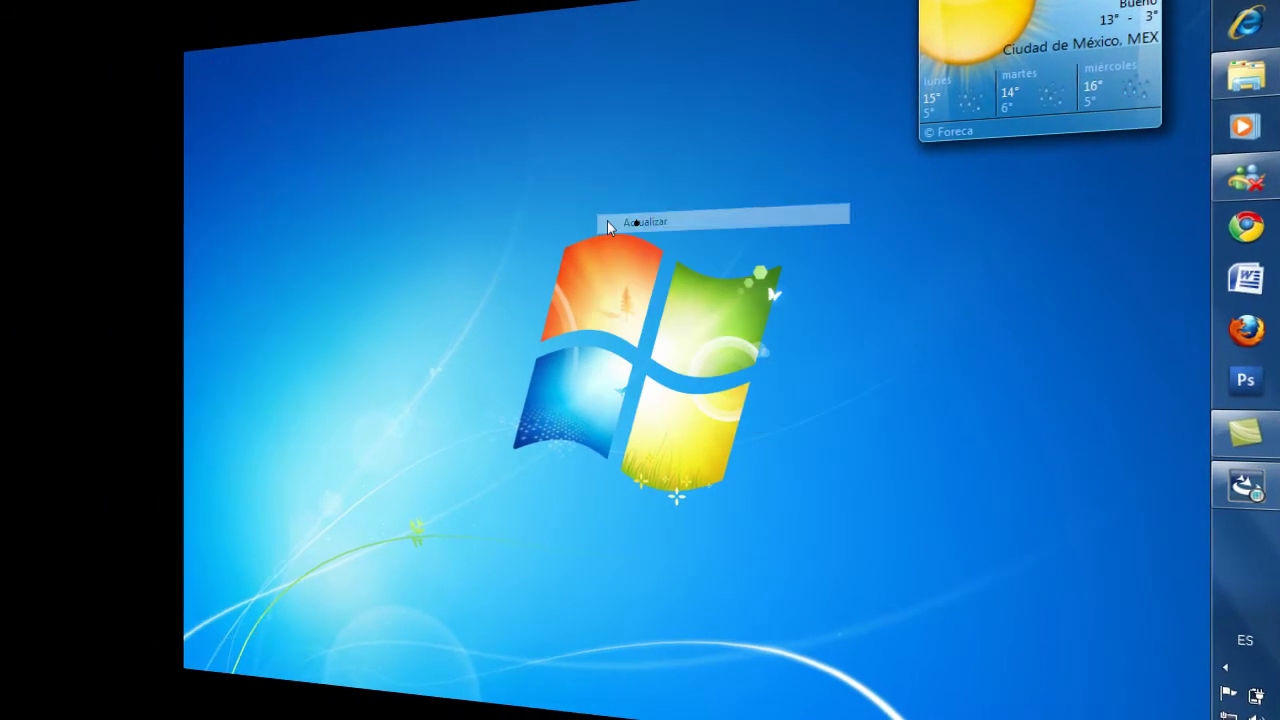
{"action": "left_click_drag", "start_coordinate": [457, 137], "coordinate": [985, 590]}
{"action": "left_click", "coordinate": [517, 279]}
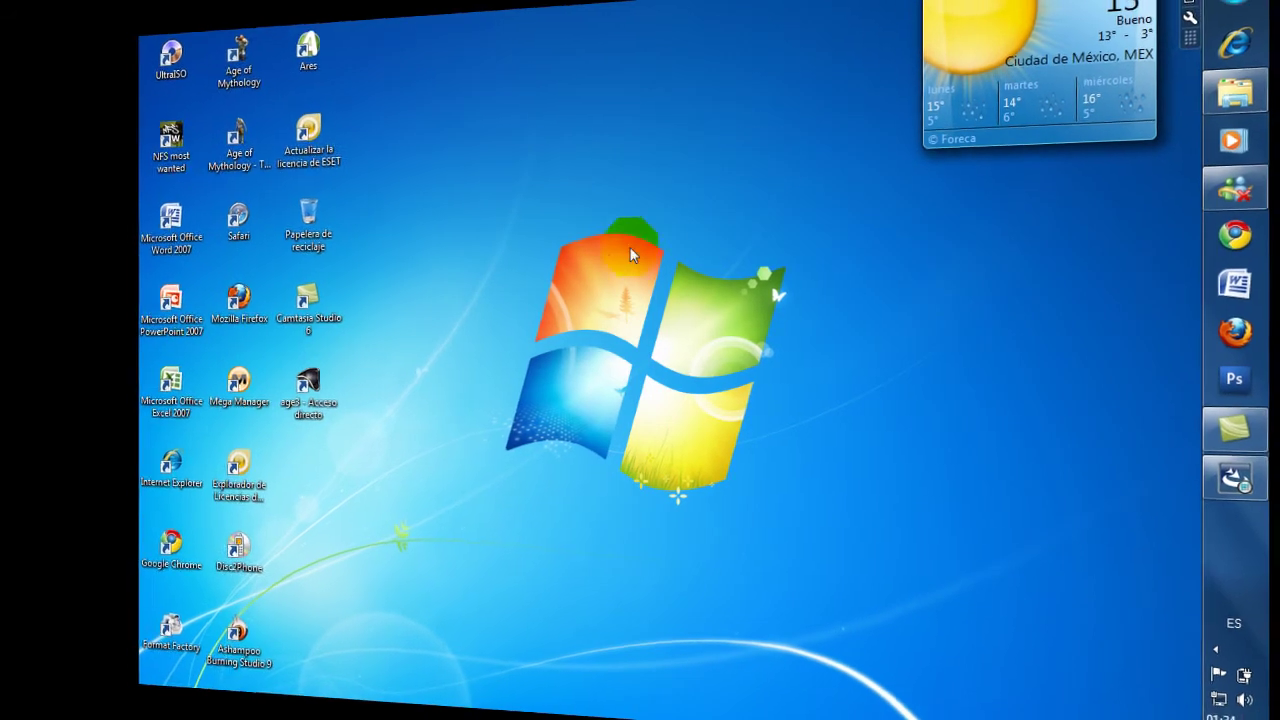
{"action": "mouse_move", "coordinate": [1226, 470]}
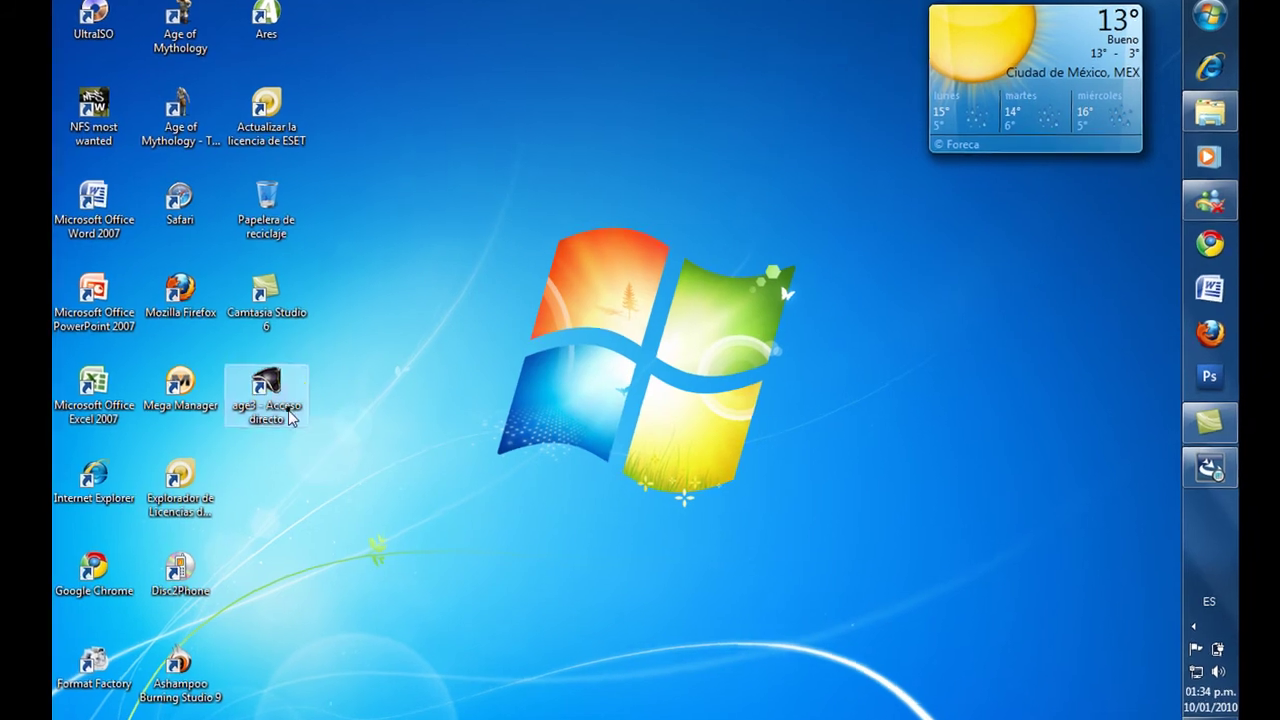
{"action": "double_click", "coordinate": [290, 415]}
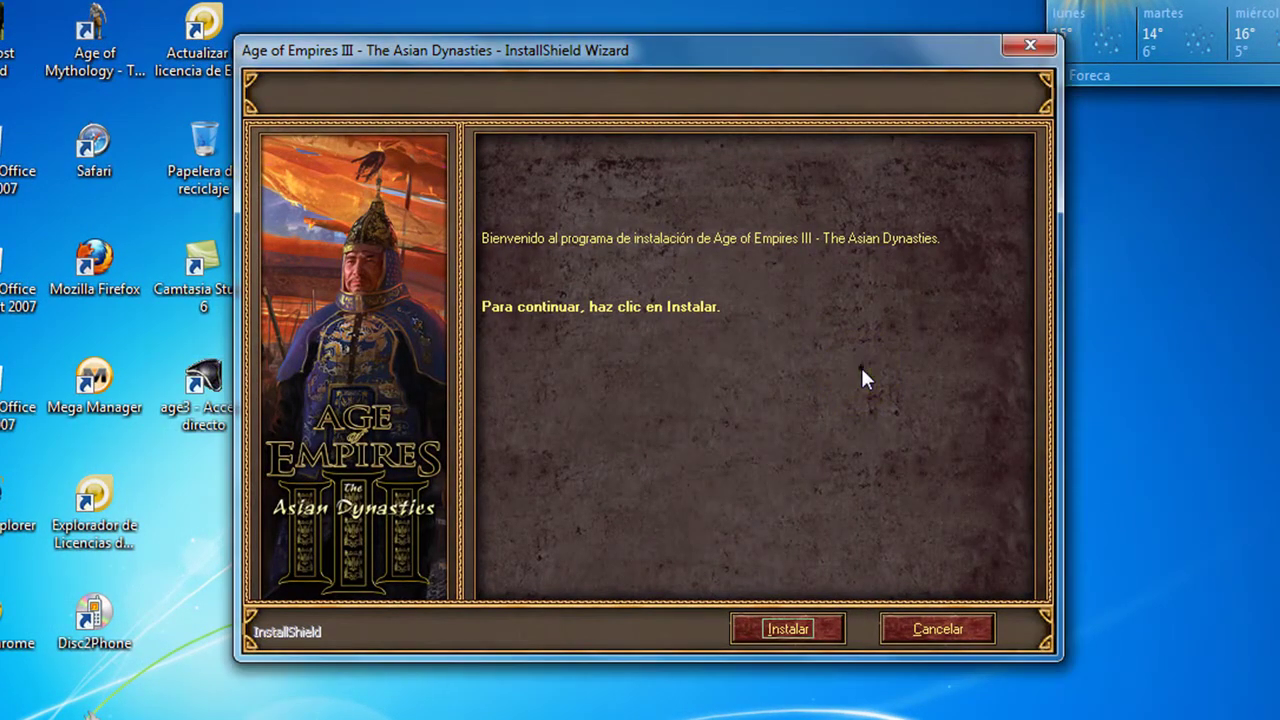
Step: Start the installation from the InstallShield welcome page and move the product key dialog up, away from the middle of the desktop
{"action": "left_click_drag", "start_coordinate": [814, 106], "coordinate": [826, 22]}
{"action": "left_click", "coordinate": [825, 584]}
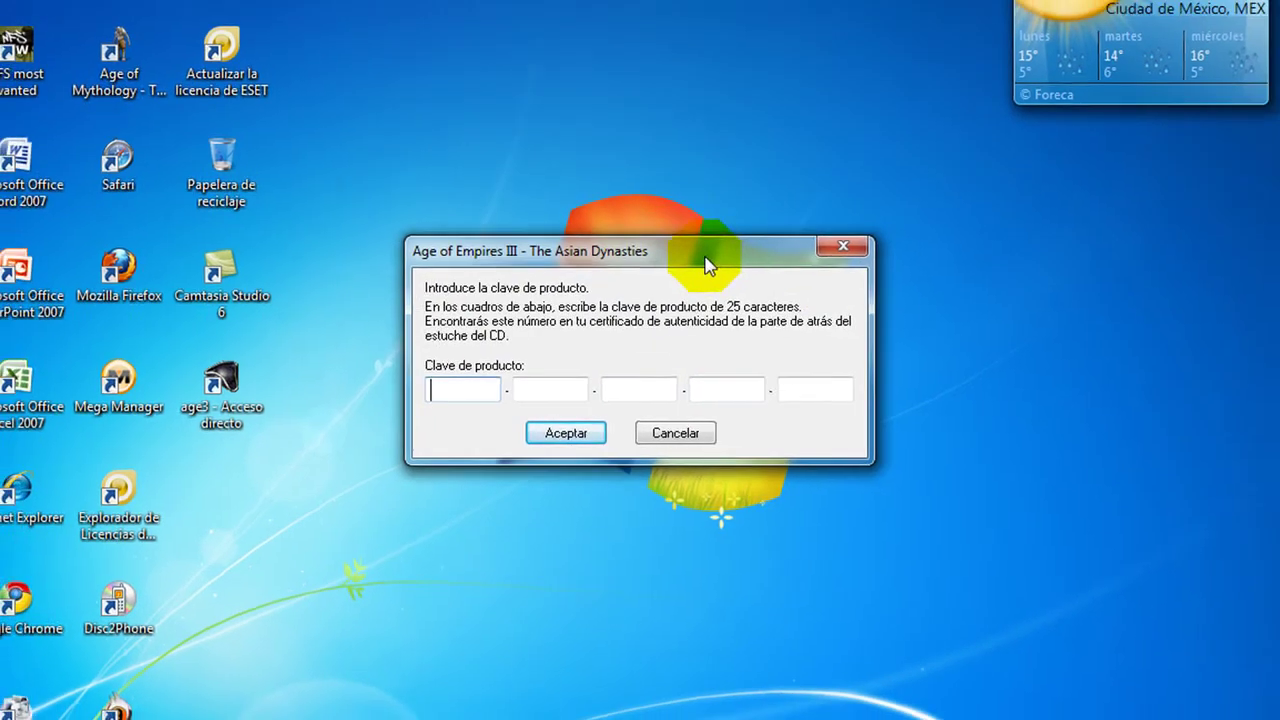
{"action": "left_click_drag", "start_coordinate": [720, 245], "coordinate": [802, 0]}
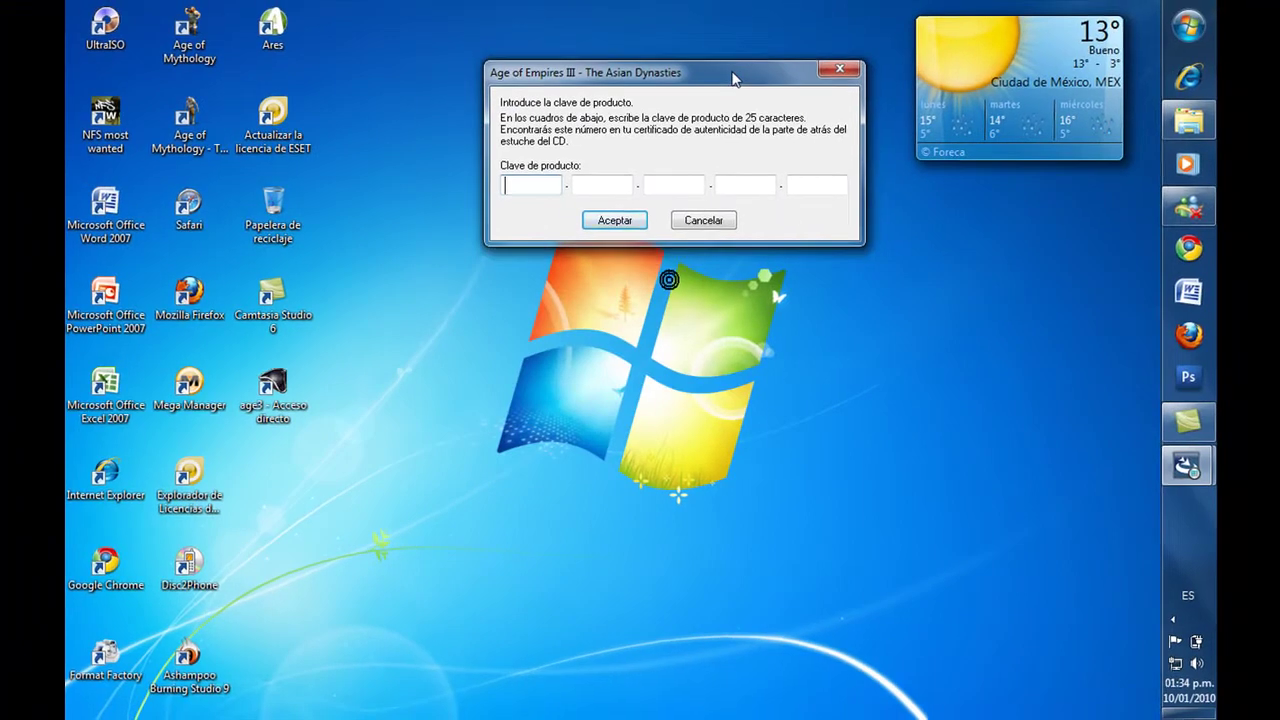
{"action": "left_click_drag", "start_coordinate": [733, 78], "coordinate": [732, 73]}
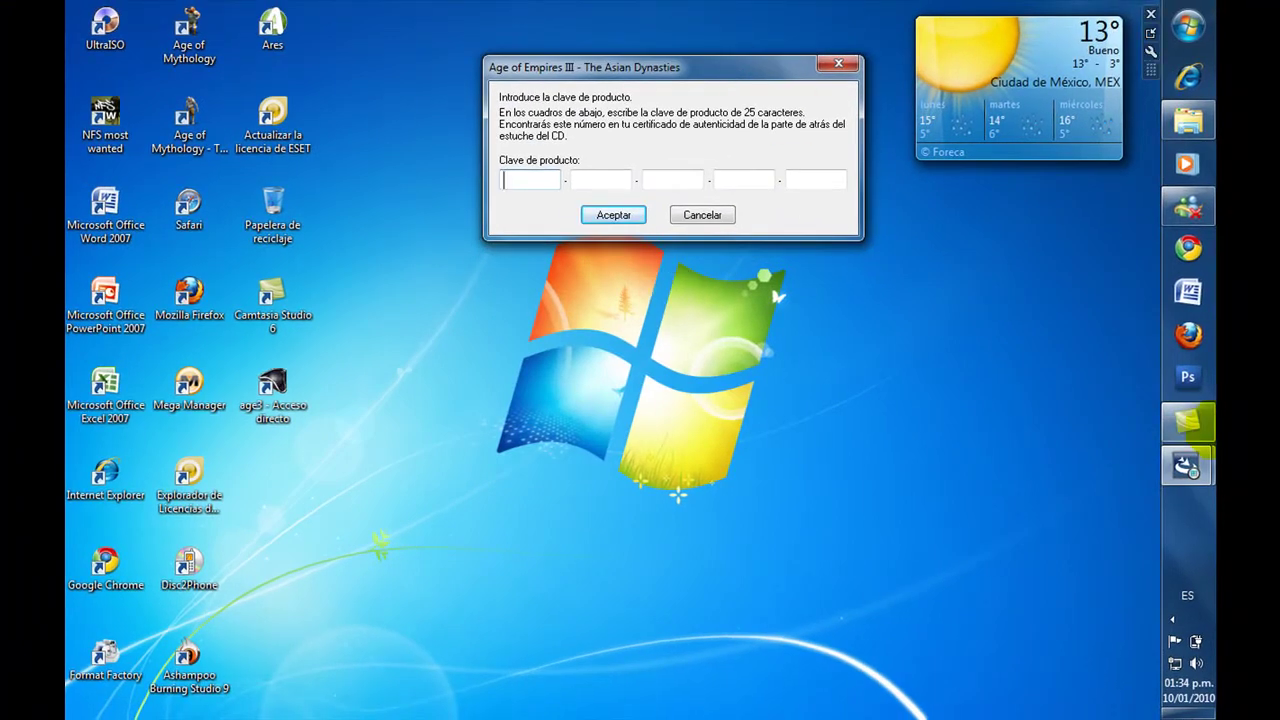
Step: Open the Serie text file from the installer folder and arrange the windows so the product key fields stay accessible above it
{"action": "left_click", "coordinate": [1188, 120]}
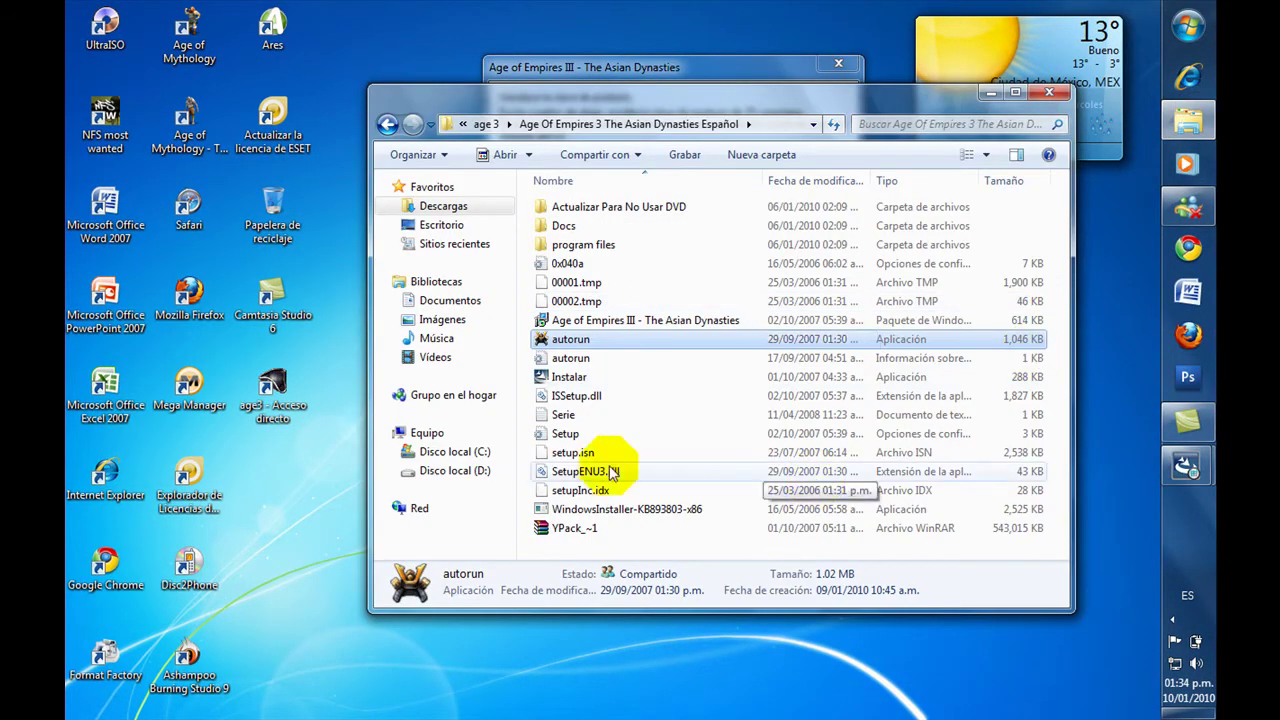
{"action": "double_click", "coordinate": [566, 415]}
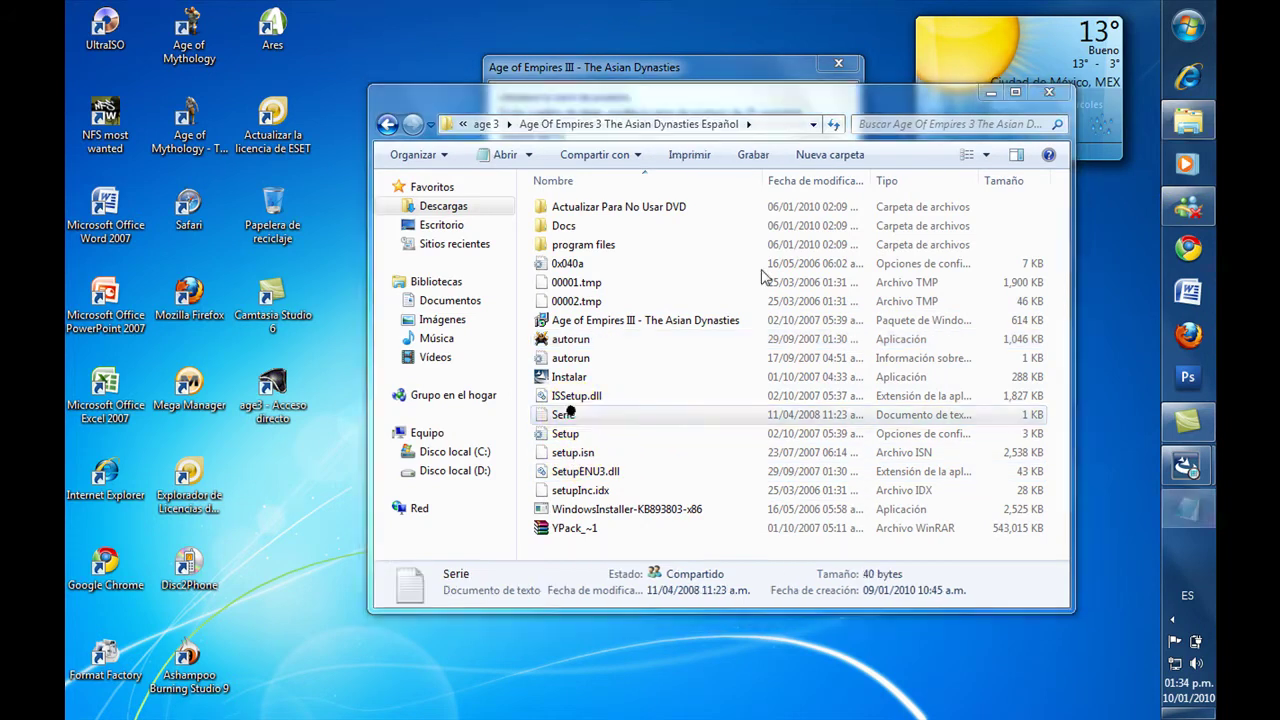
{"action": "left_click", "coordinate": [990, 92]}
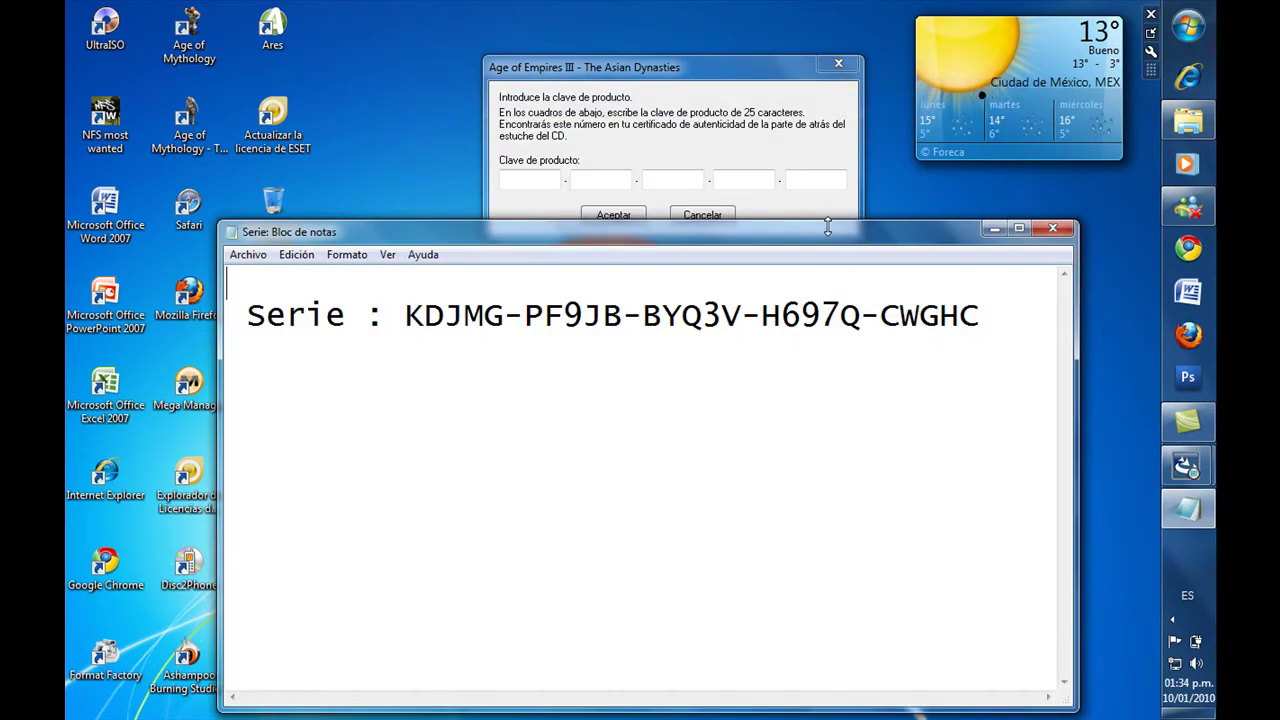
{"action": "left_click_drag", "start_coordinate": [833, 241], "coordinate": [844, 222]}
Step: Copy the first block of the product key from the Serie file into the first product key field
{"action": "left_click_drag", "start_coordinate": [508, 296], "coordinate": [416, 297]}
{"action": "right_click", "coordinate": [420, 298]}
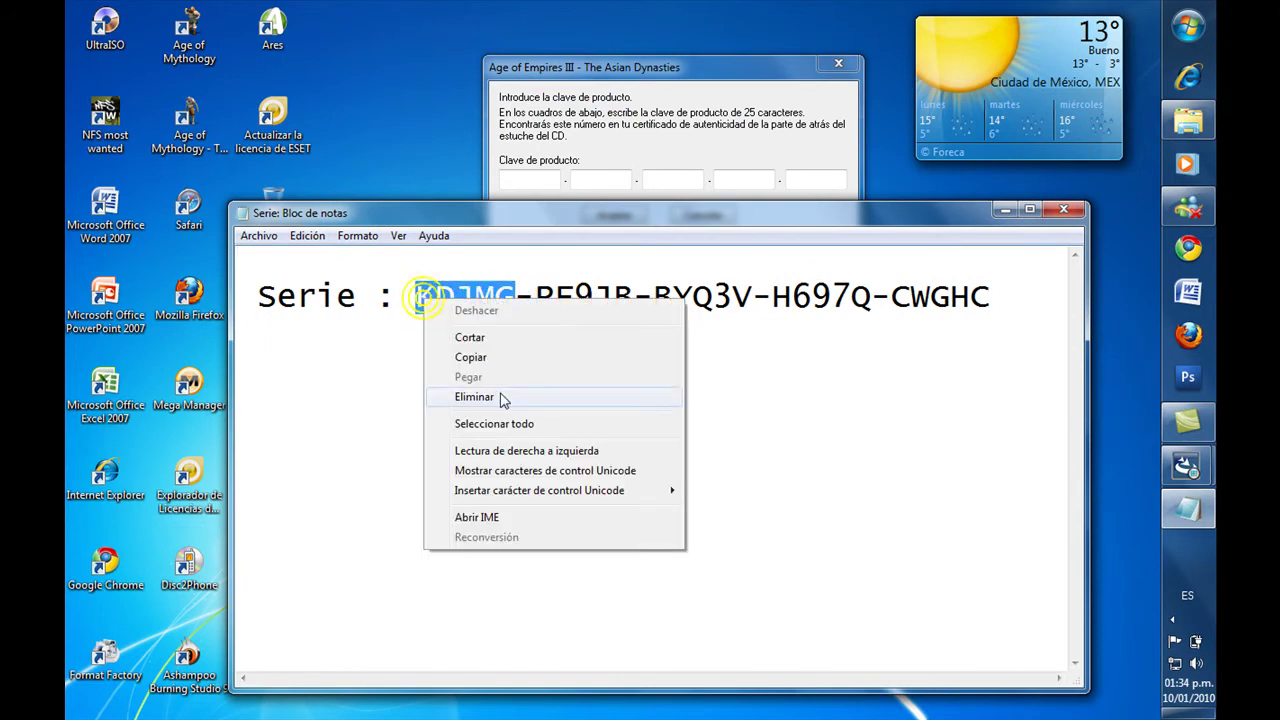
{"action": "left_click", "coordinate": [481, 355]}
{"action": "left_click", "coordinate": [538, 181]}
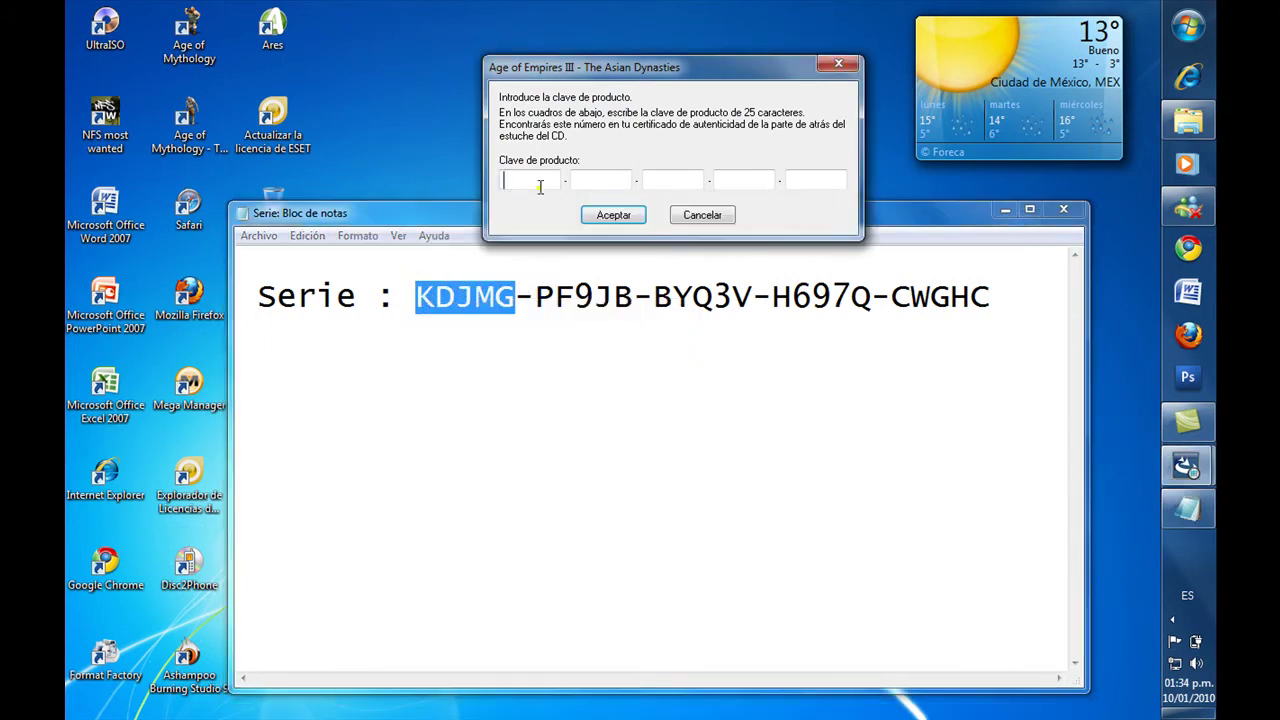
{"action": "right_click", "coordinate": [538, 181]}
{"action": "left_click", "coordinate": [606, 256]}
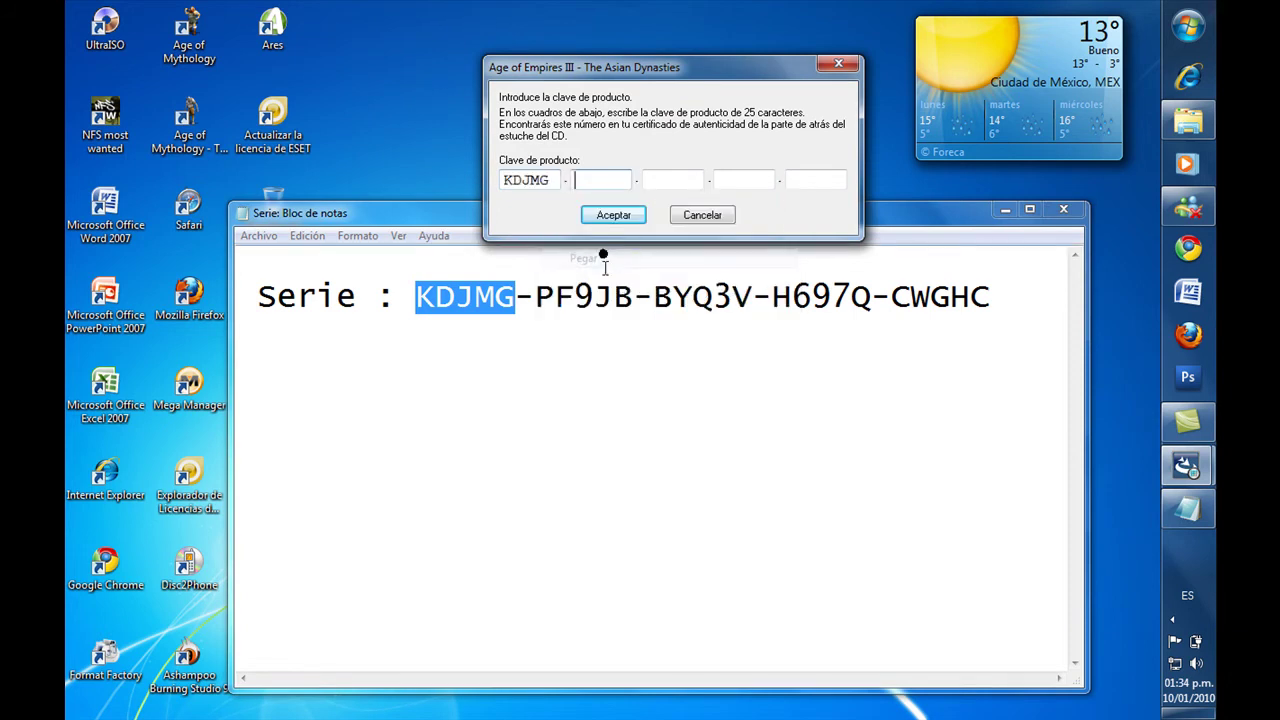
Step: Copy the second block of the product key from the Serie file into the second product key field
{"action": "left_click_drag", "start_coordinate": [628, 293], "coordinate": [537, 295]}
{"action": "right_click", "coordinate": [545, 294]}
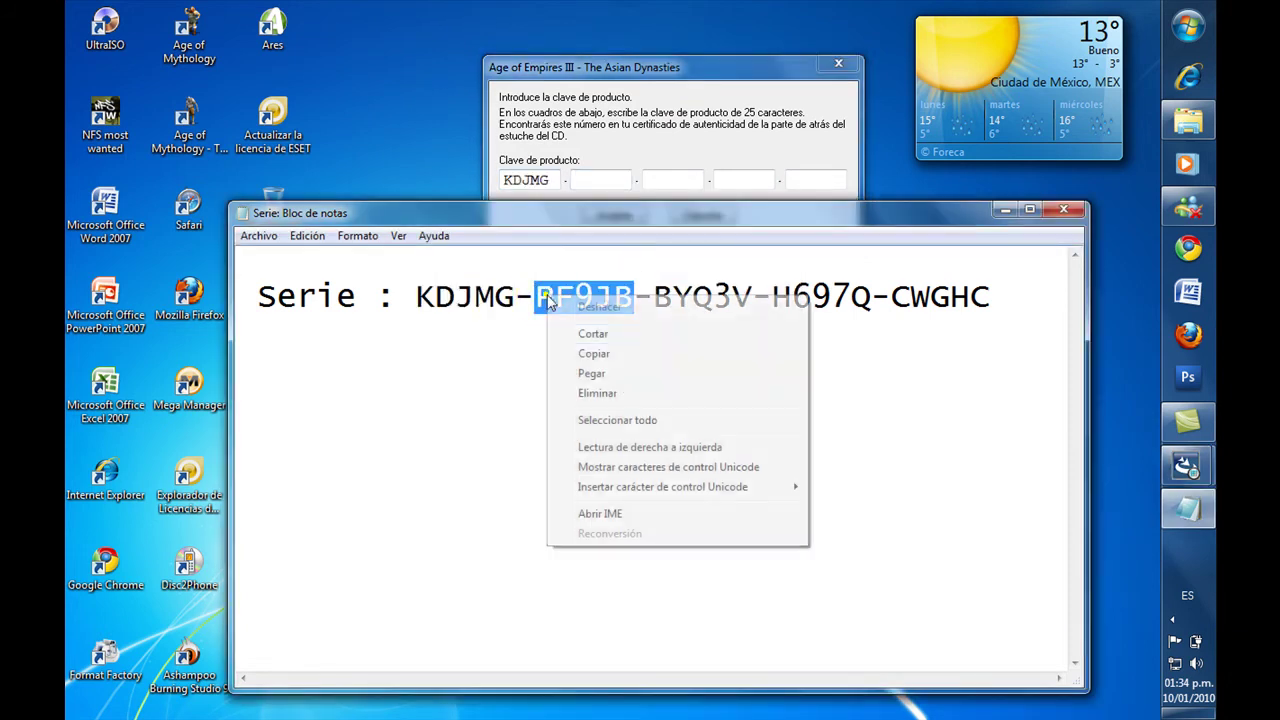
{"action": "left_click", "coordinate": [603, 354]}
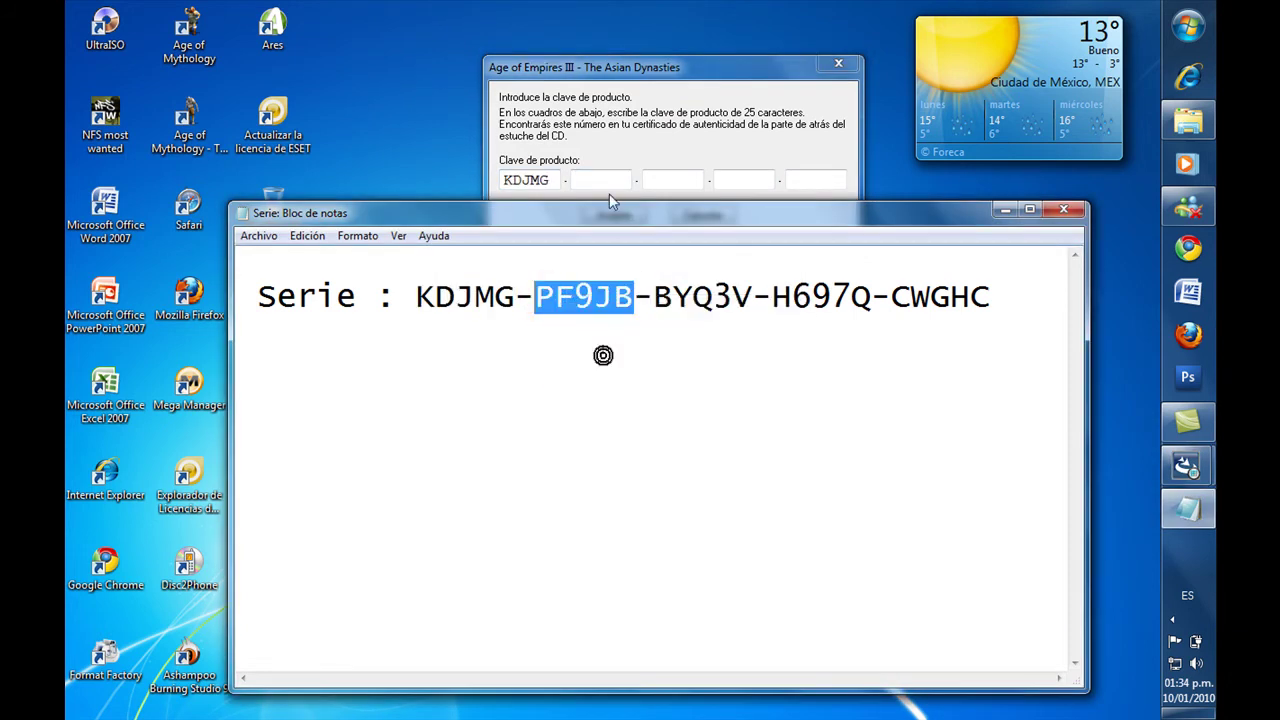
{"action": "right_click", "coordinate": [604, 183]}
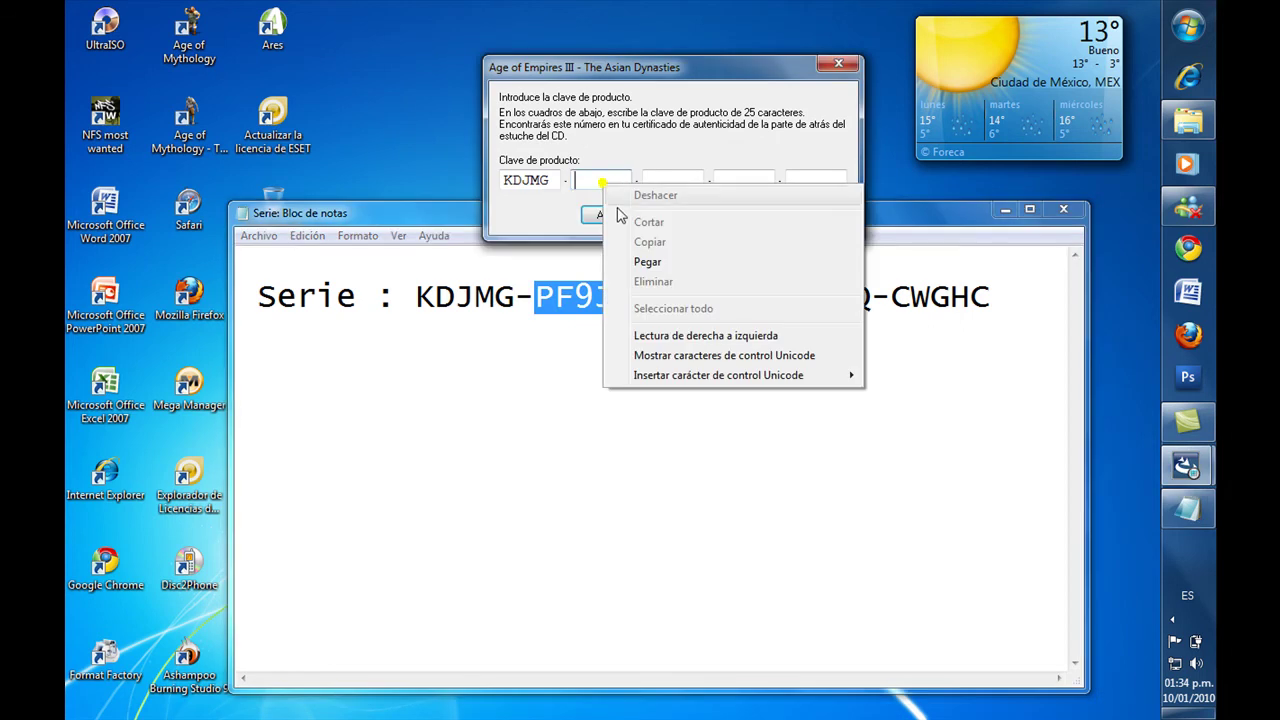
{"action": "left_click", "coordinate": [659, 256]}
Step: Copy the third block of the product key from the Serie file into the third product key field
{"action": "left_click_drag", "start_coordinate": [750, 298], "coordinate": [655, 299]}
{"action": "right_click", "coordinate": [659, 302]}
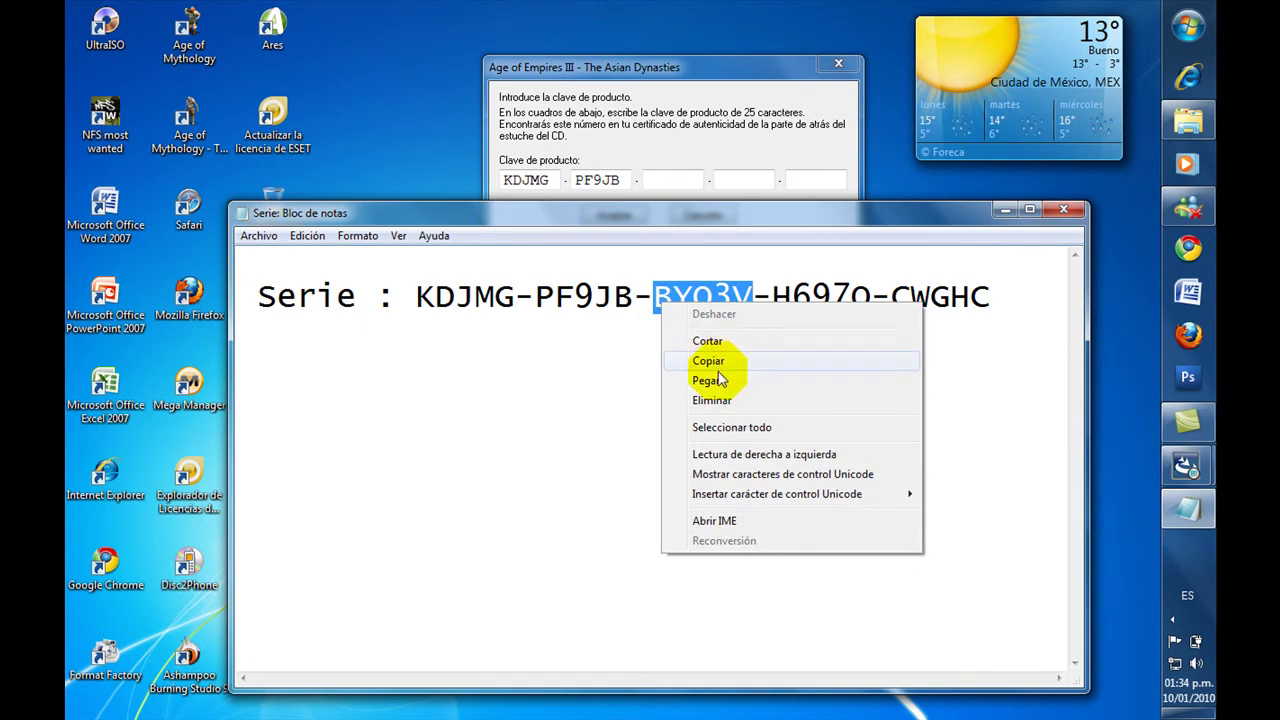
{"action": "left_click", "coordinate": [708, 361]}
{"action": "right_click", "coordinate": [679, 180]}
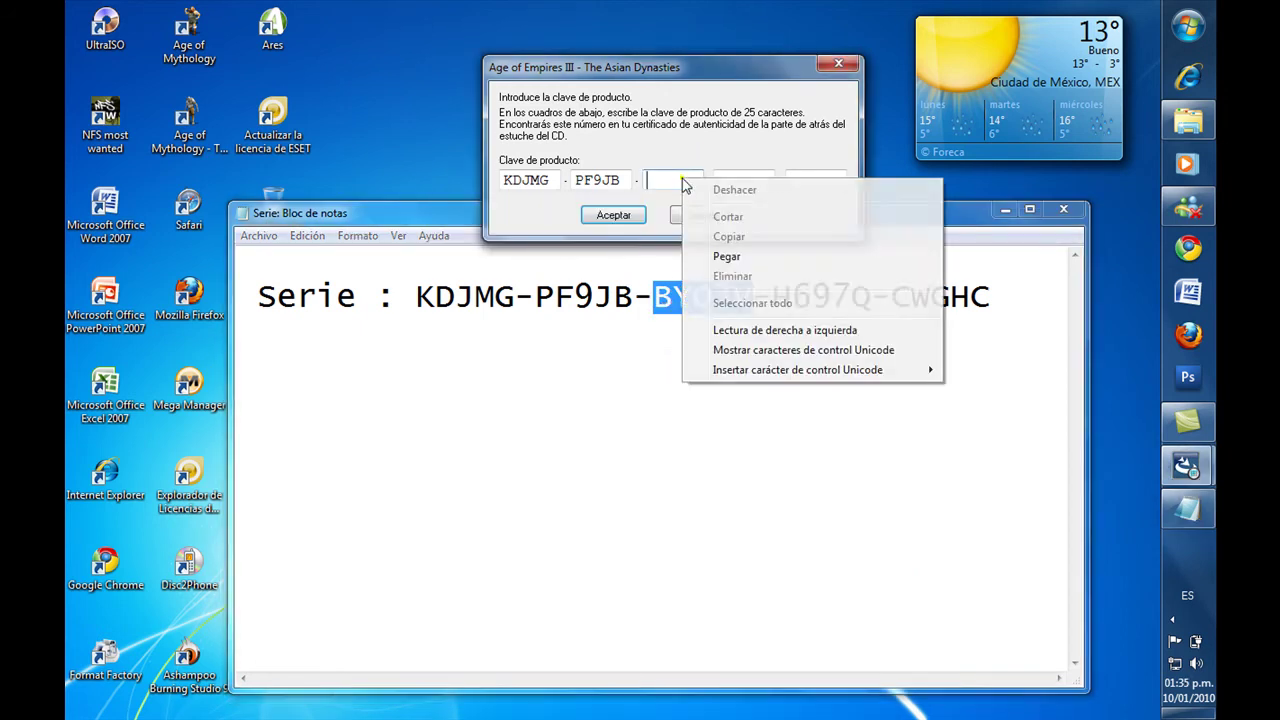
{"action": "left_click", "coordinate": [725, 256]}
Step: Copy the fourth block of the product key from the Serie file into the fourth product key field
{"action": "left_click_drag", "start_coordinate": [874, 298], "coordinate": [772, 298]}
{"action": "right_click", "coordinate": [782, 295]}
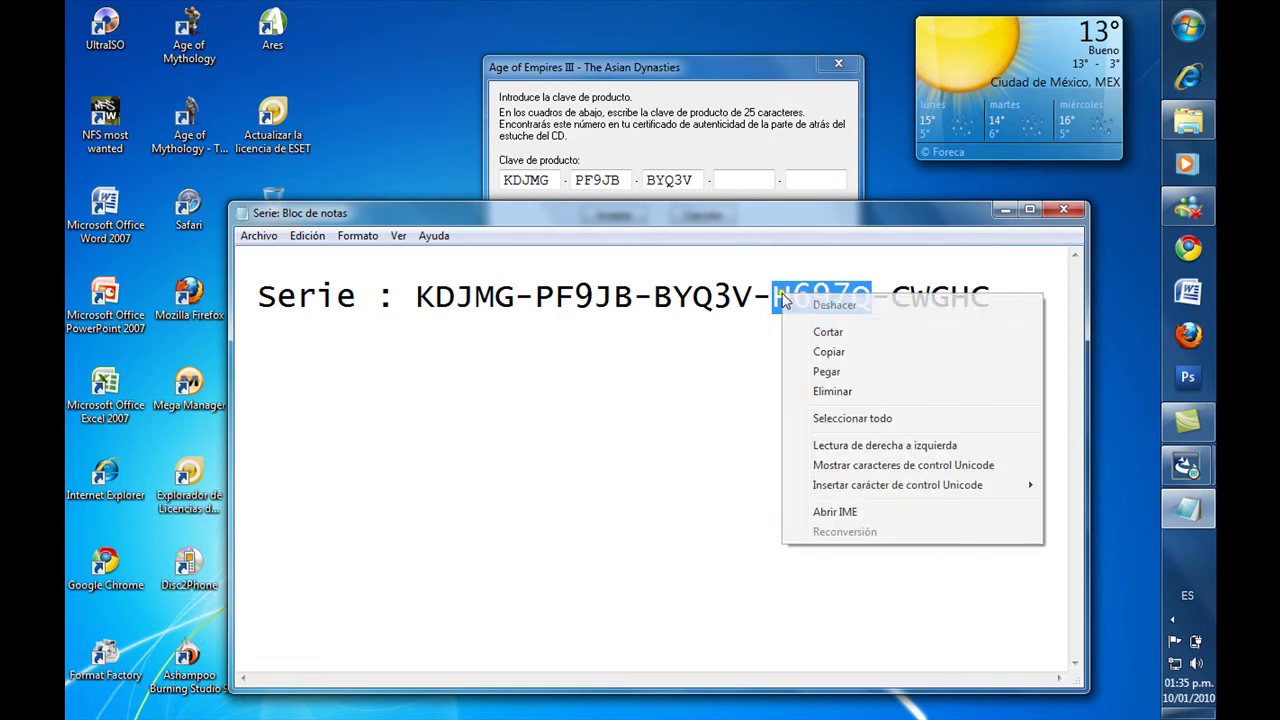
{"action": "left_click", "coordinate": [843, 357]}
{"action": "left_click", "coordinate": [757, 180]}
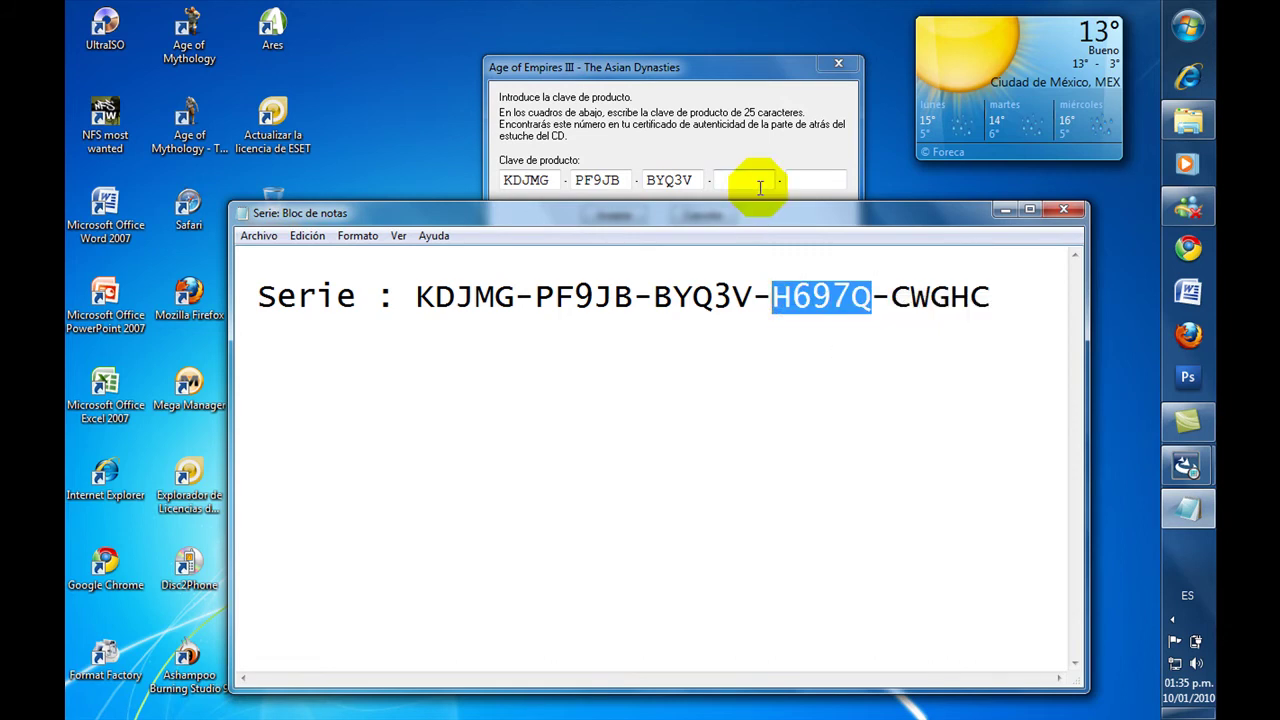
{"action": "right_click", "coordinate": [757, 190]}
{"action": "left_click", "coordinate": [811, 261]}
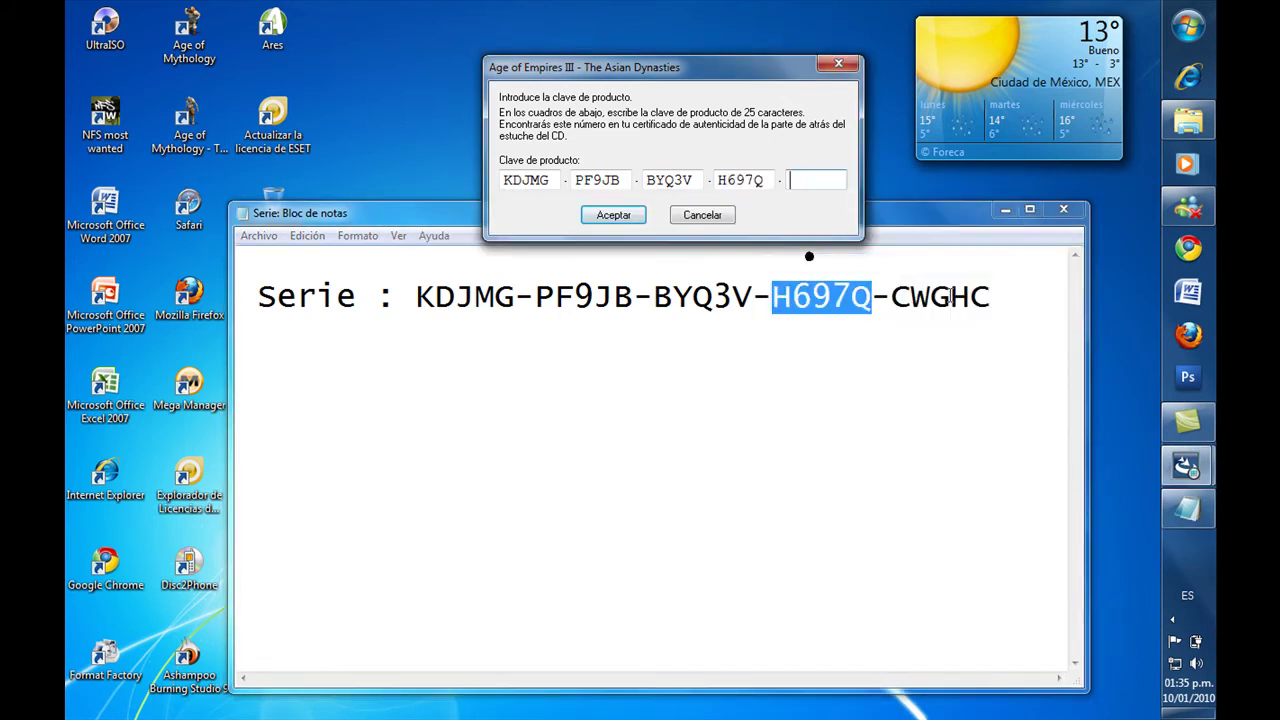
Step: Copy the last block of the product key from the Serie file into the fifth product key field
{"action": "left_click_drag", "start_coordinate": [997, 297], "coordinate": [907, 307]}
{"action": "right_click", "coordinate": [907, 307]}
{"action": "left_click", "coordinate": [958, 357]}
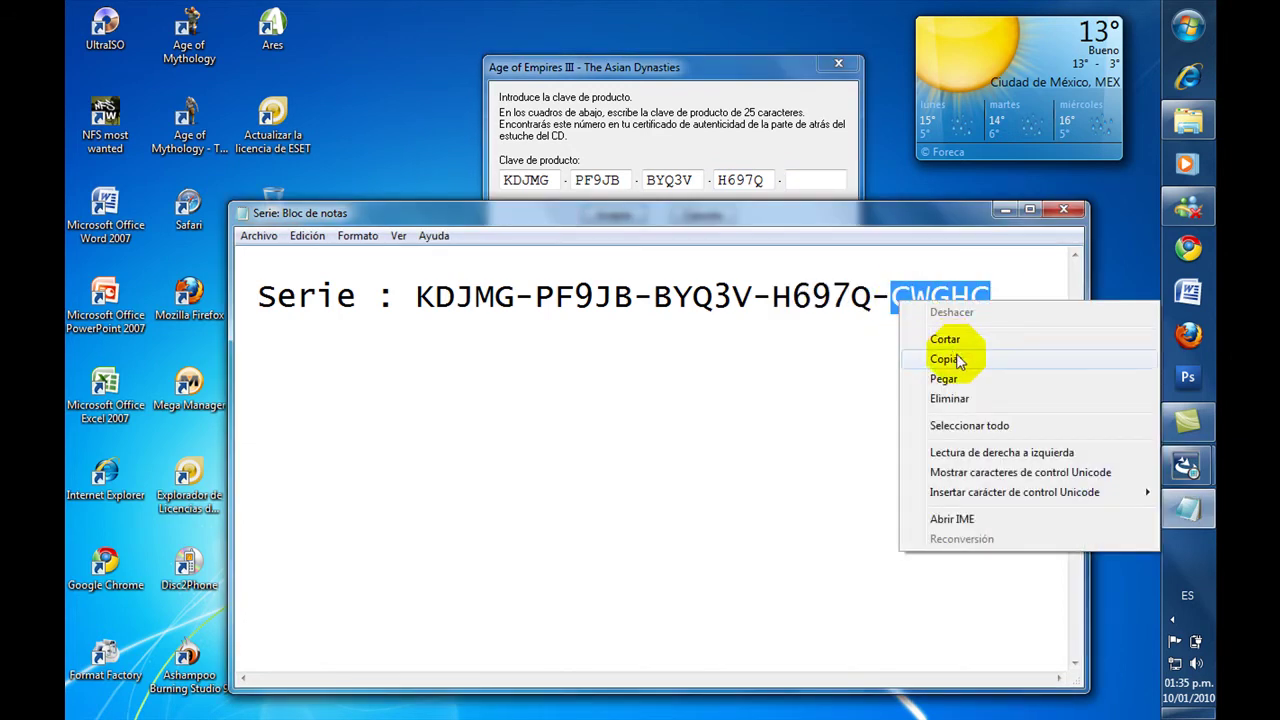
{"action": "left_click", "coordinate": [818, 183]}
{"action": "right_click", "coordinate": [820, 186]}
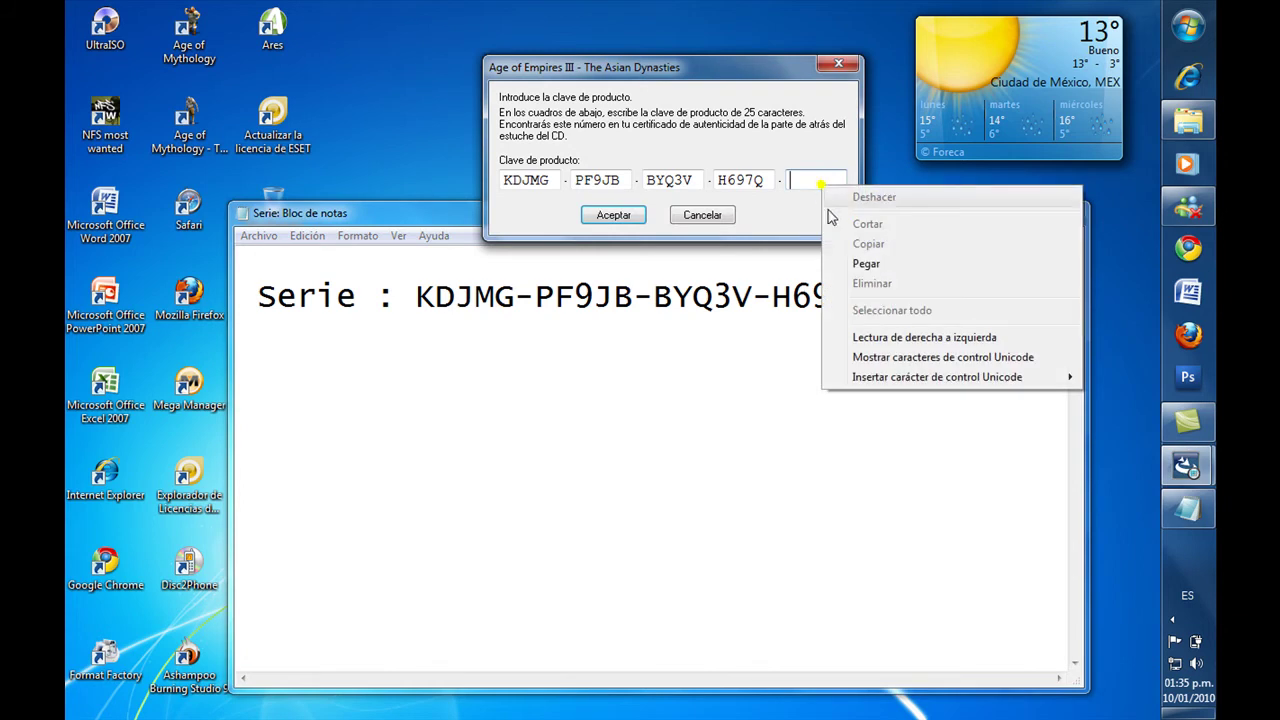
{"action": "left_click", "coordinate": [870, 264]}
Step: Close the Serie file and submit the completed product key to start installing the game
{"action": "left_click", "coordinate": [869, 508]}
{"action": "key", "text": "alt+F4"}
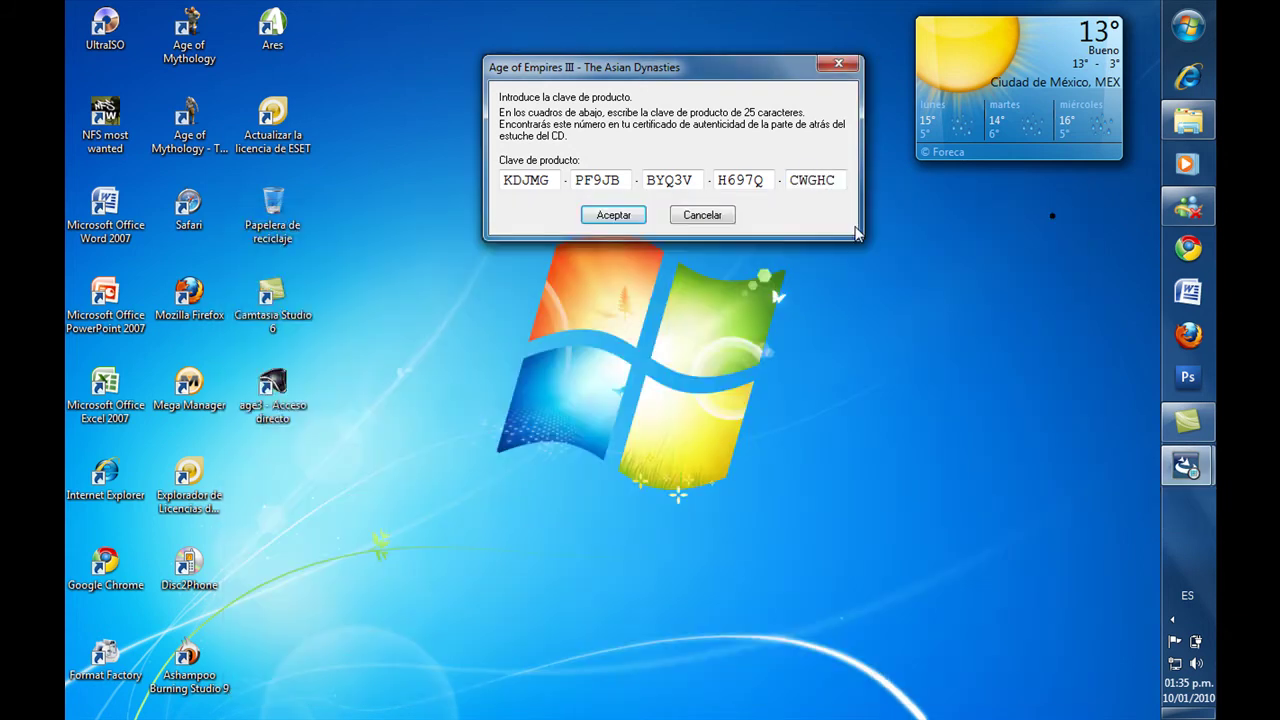
{"action": "left_click", "coordinate": [613, 215]}
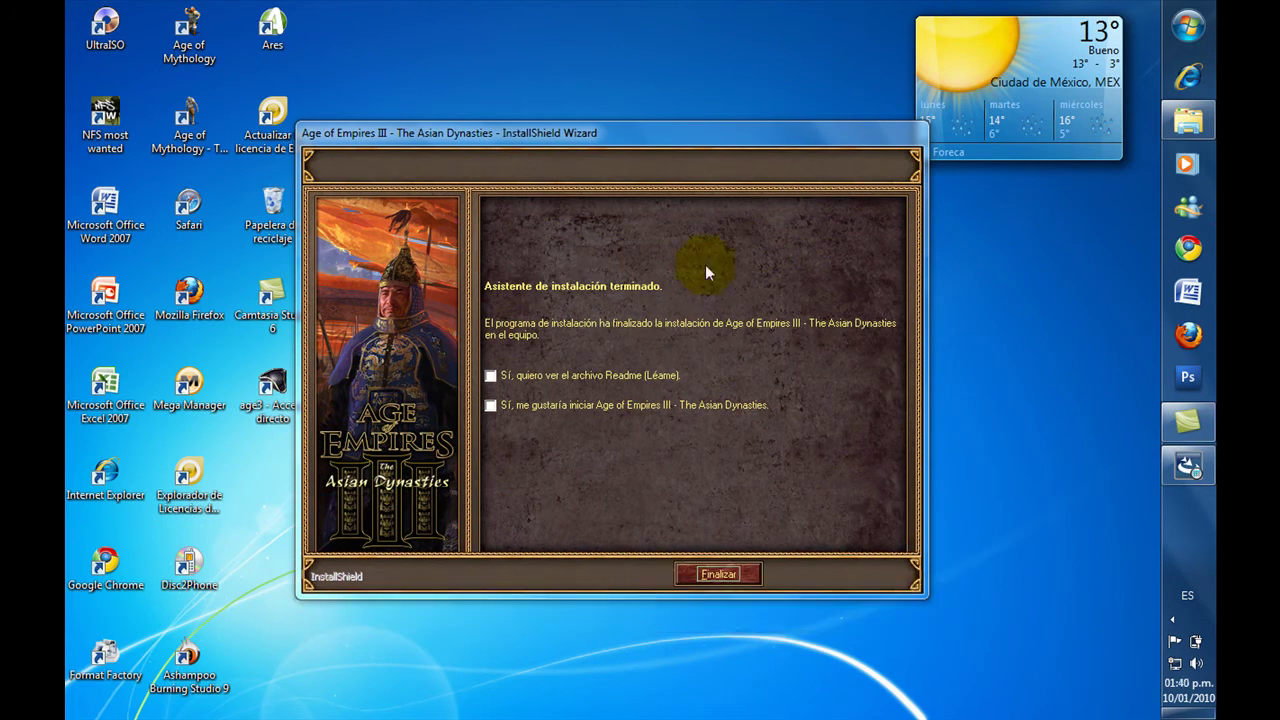
Step: Finish the completed InstallShield wizard for Age of Empires III - The Asian Dynasties
{"action": "left_click_drag", "start_coordinate": [654, 157], "coordinate": [683, 137]}
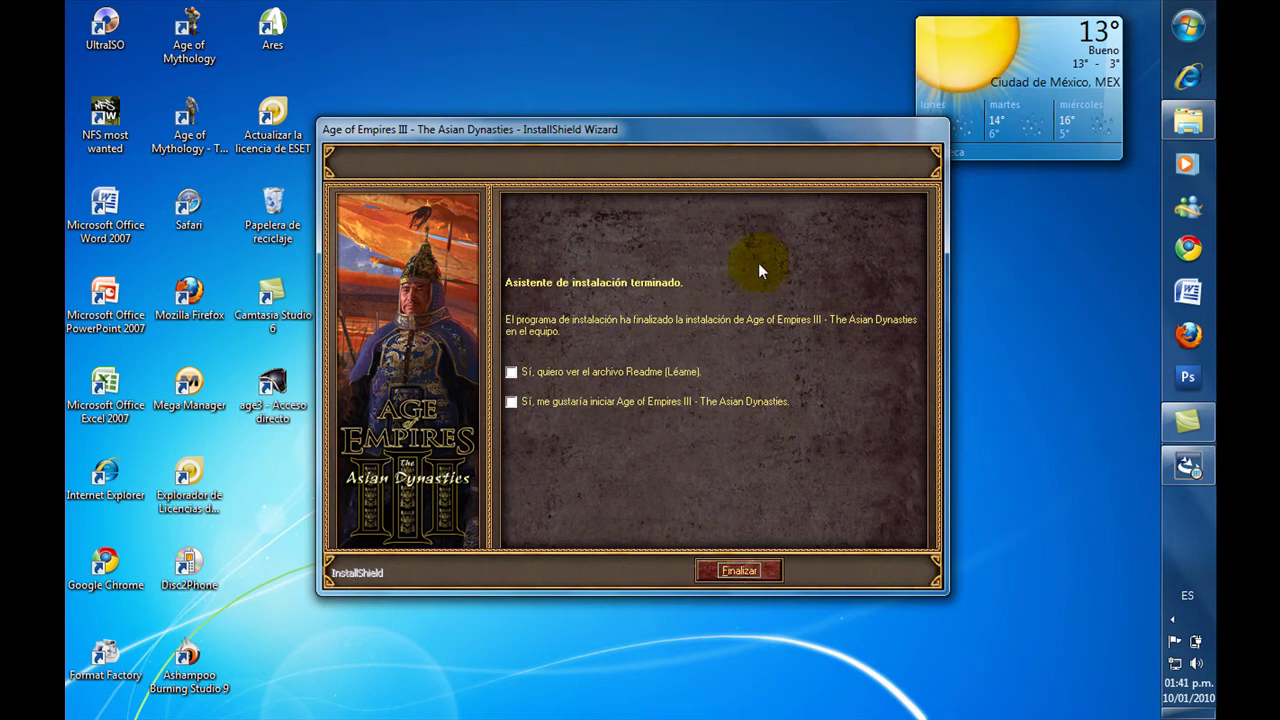
{"action": "left_click", "coordinate": [512, 372]}
{"action": "left_click", "coordinate": [754, 570]}
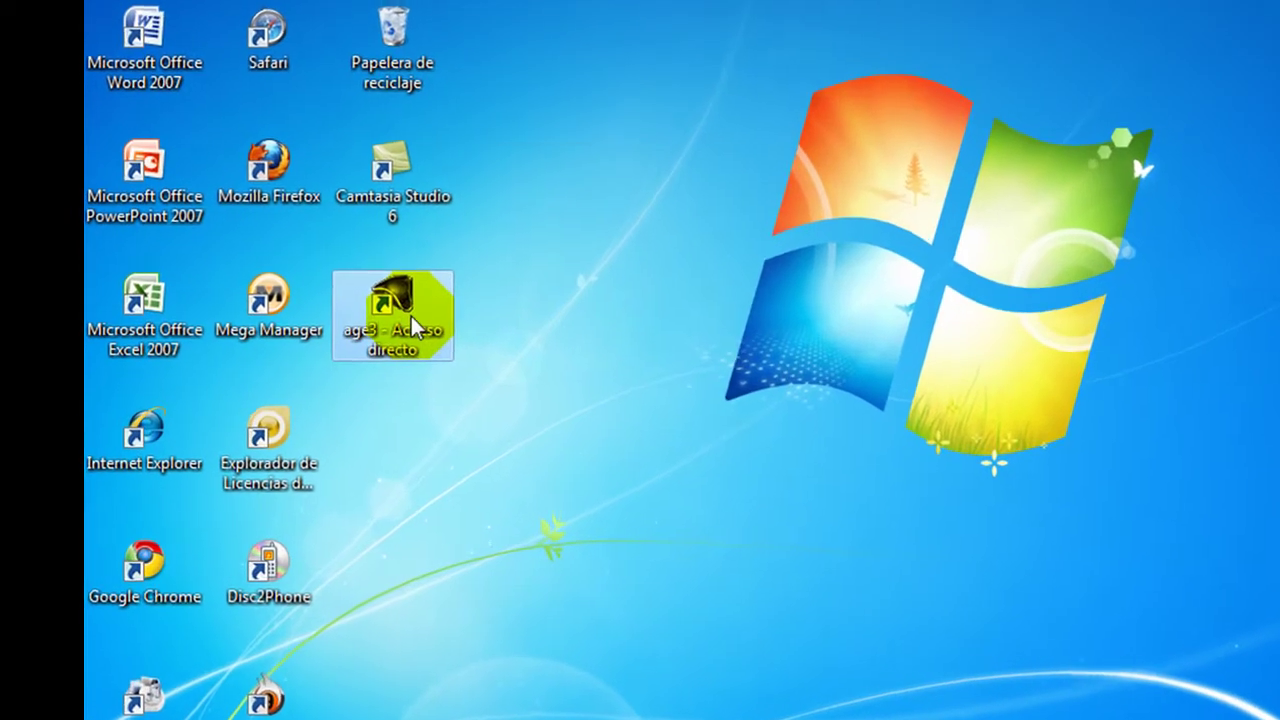
Step: Open the file location of the age3 desktop shortcut and select the age3y application in the Age of Empires III folder
{"action": "right_click", "coordinate": [413, 324]}
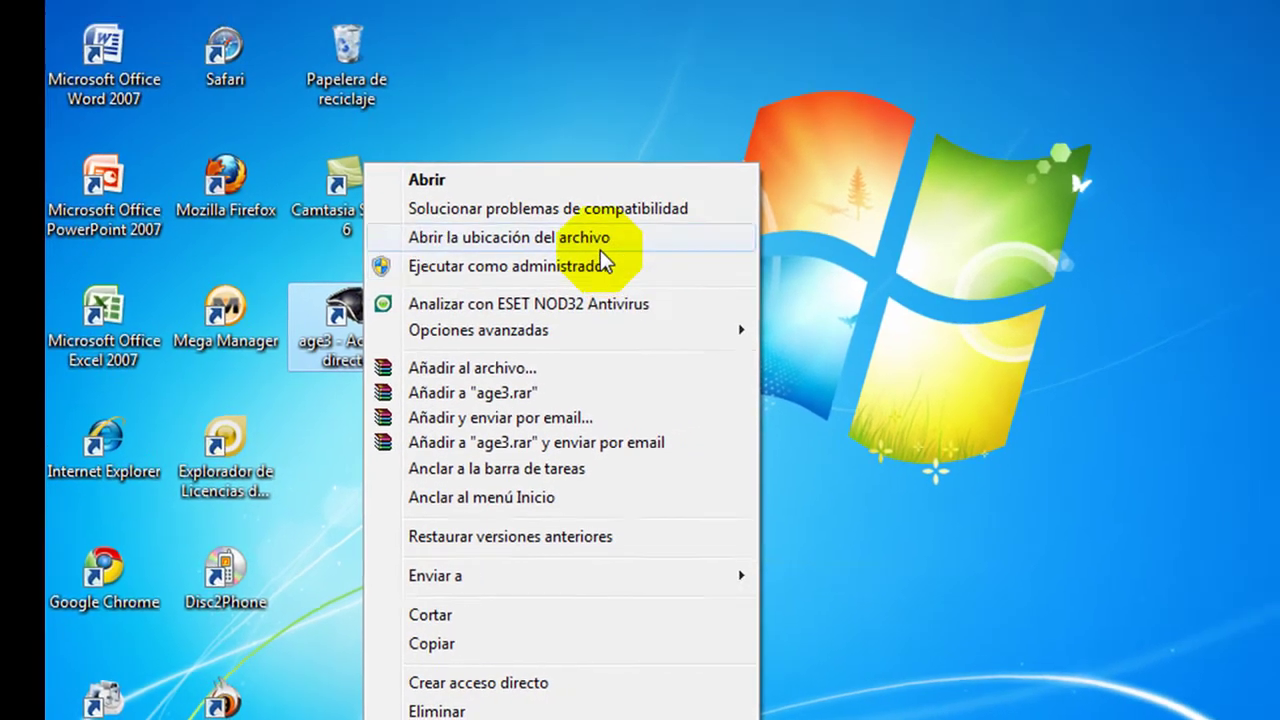
{"action": "left_click", "coordinate": [600, 248]}
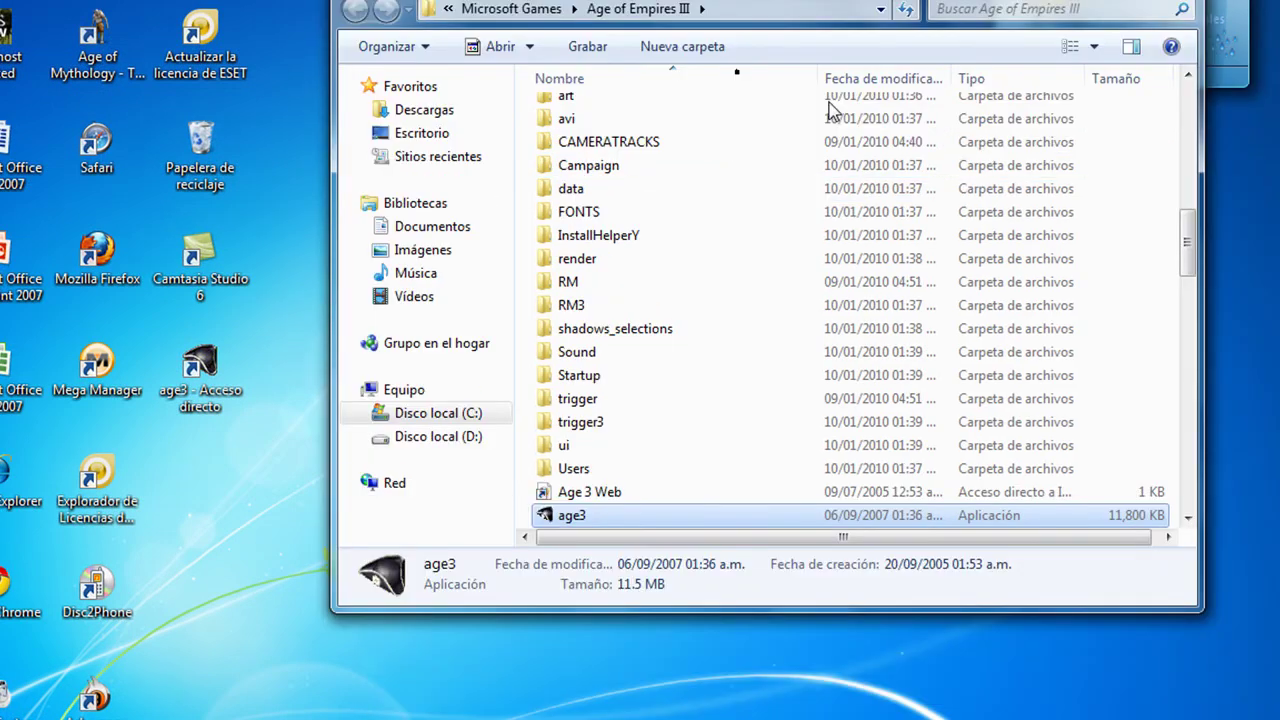
{"action": "left_click_drag", "start_coordinate": [1180, 268], "coordinate": [1148, 258]}
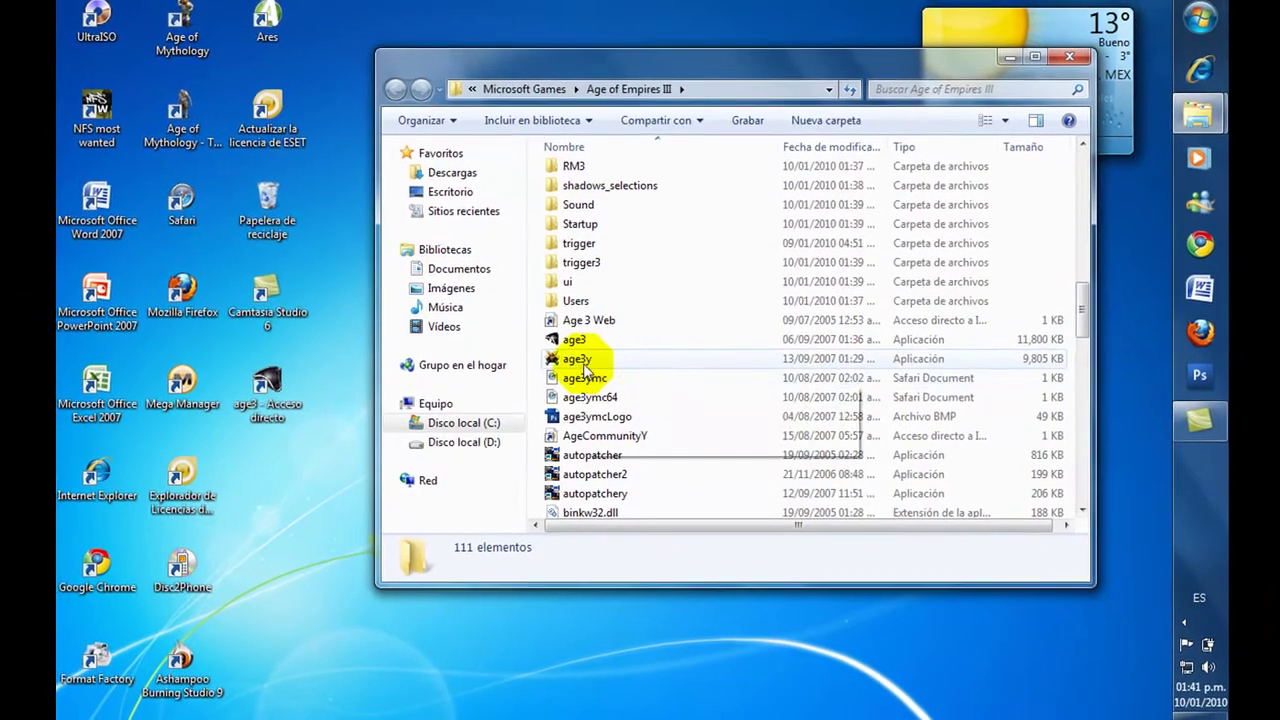
{"action": "left_click", "coordinate": [584, 365]}
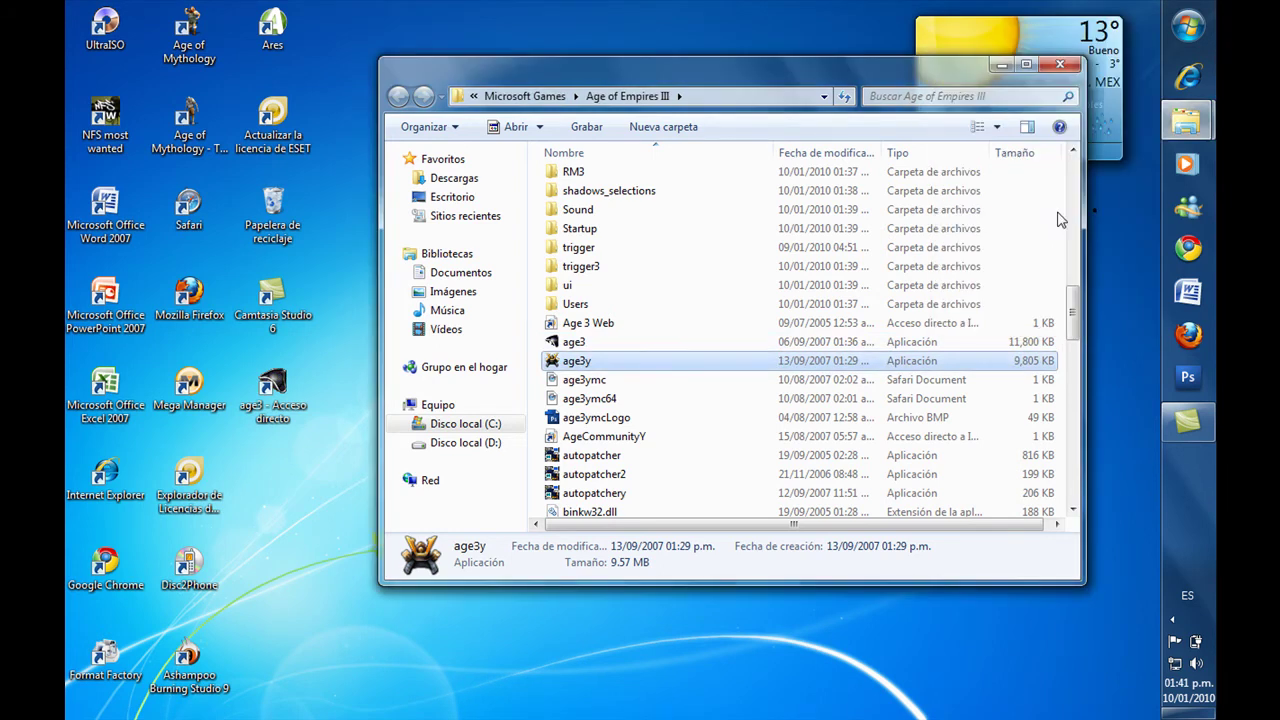
Step: Switch to the installer folder, open Actualizar Para No Usar DVD and show its contents as large icons
{"action": "left_click", "coordinate": [1187, 120]}
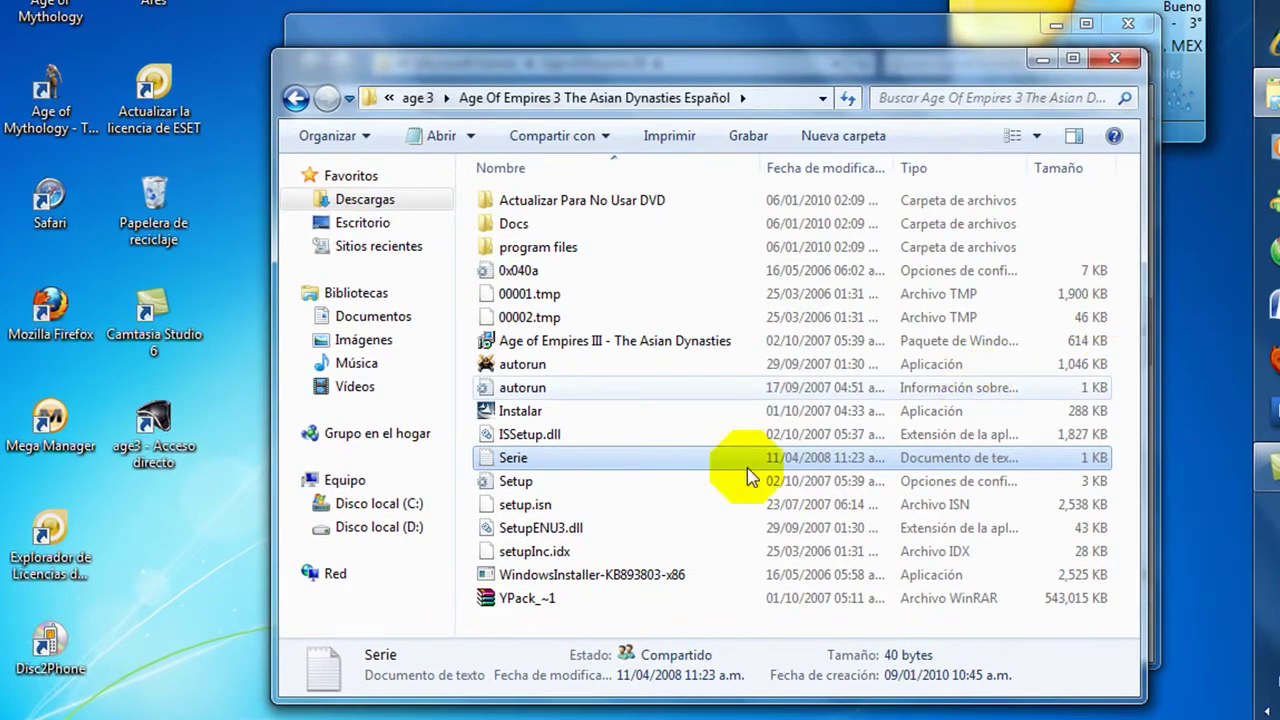
{"action": "double_click", "coordinate": [592, 203]}
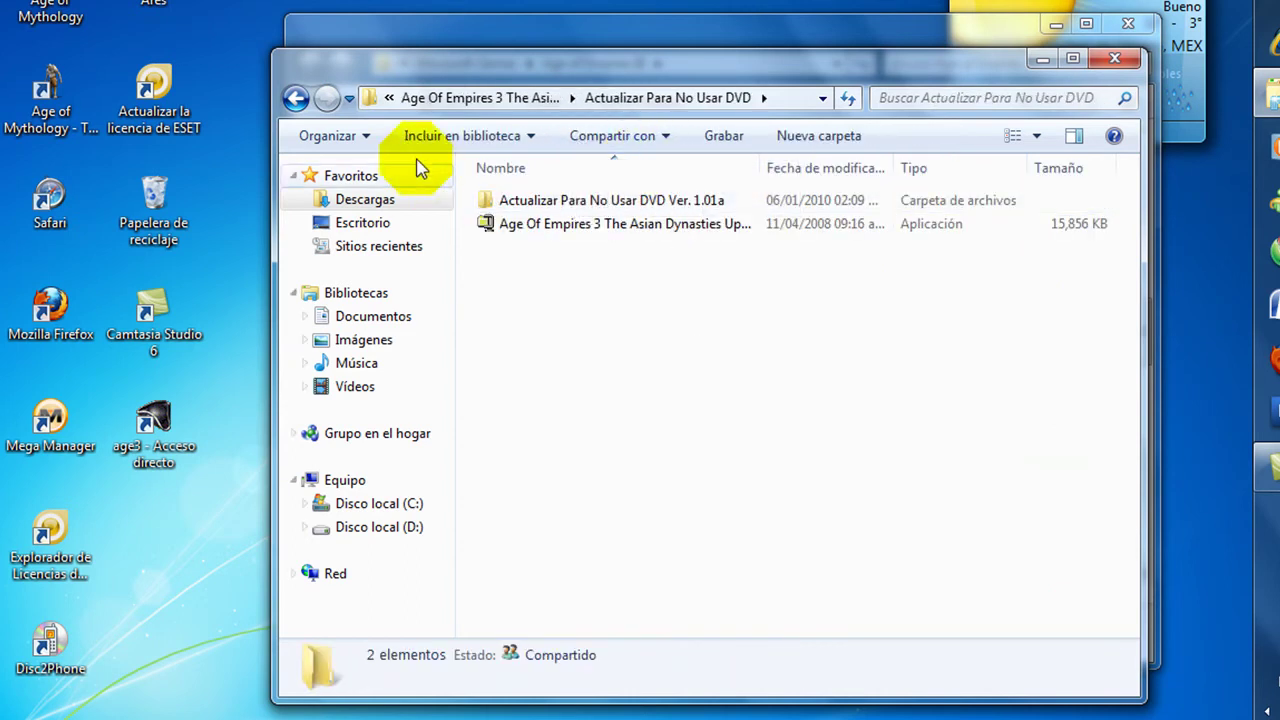
{"action": "left_click", "coordinate": [1010, 137]}
{"action": "left_click", "coordinate": [1010, 138]}
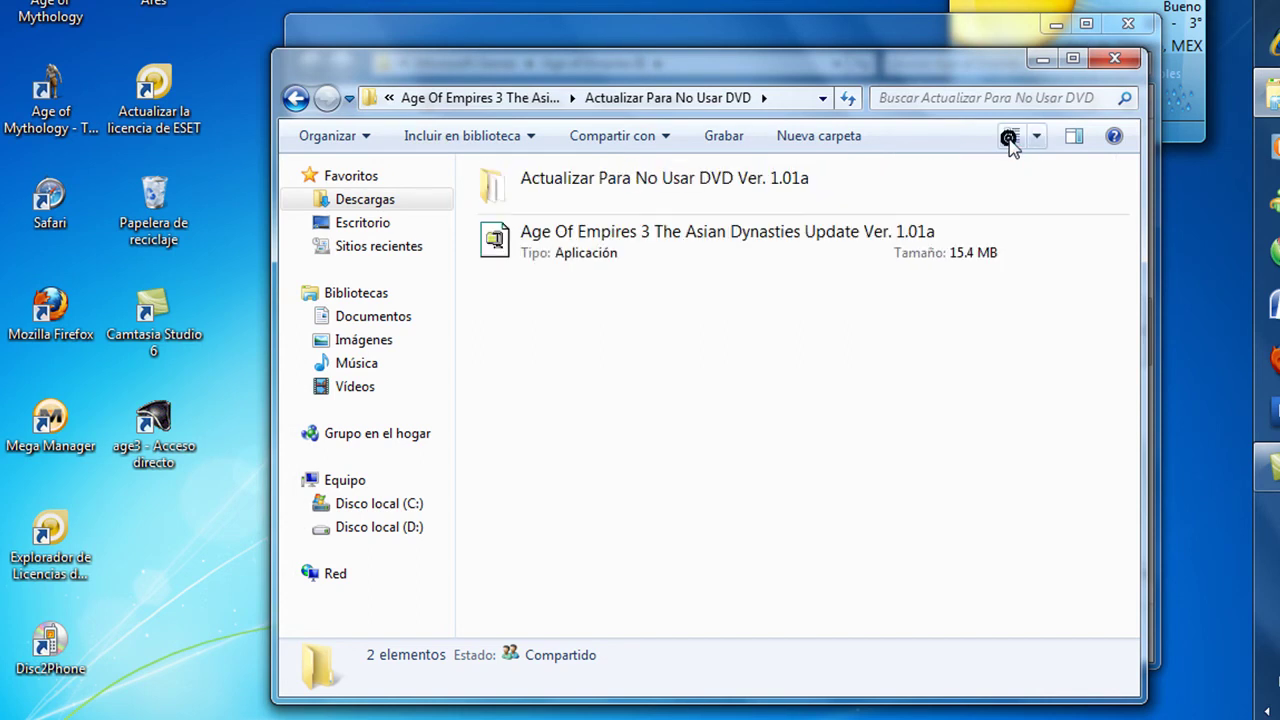
{"action": "left_click", "coordinate": [1010, 140]}
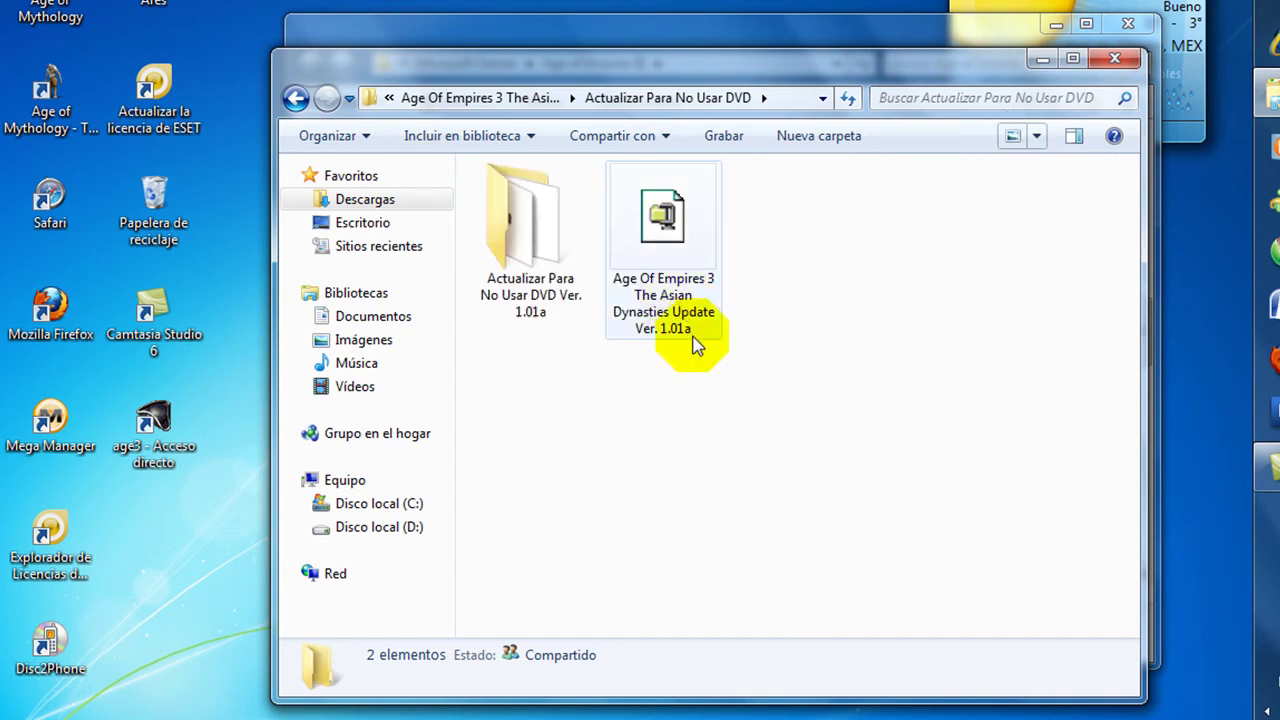
Step: Run Age Of Empires 3 The Asian Dynasties Update Ver. 1.01a, agree to the update and dismiss its completion message
{"action": "mouse_move", "coordinate": [700, 308]}
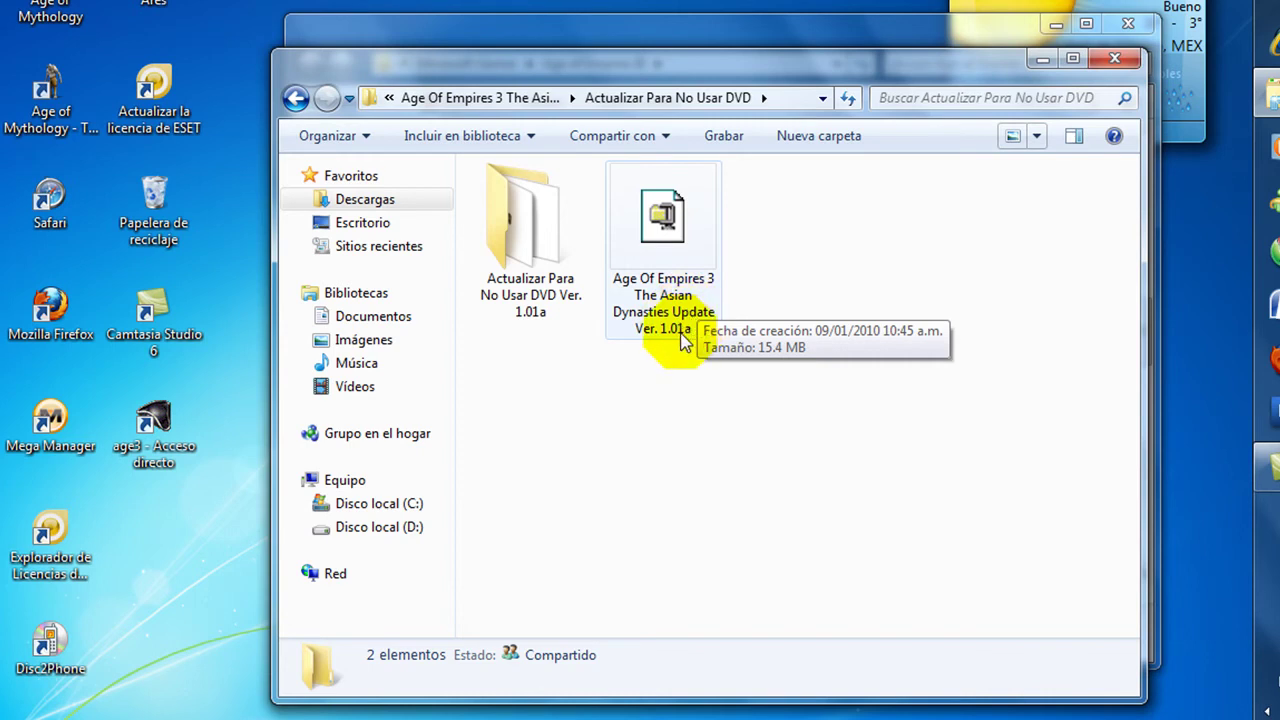
{"action": "double_click", "coordinate": [678, 222]}
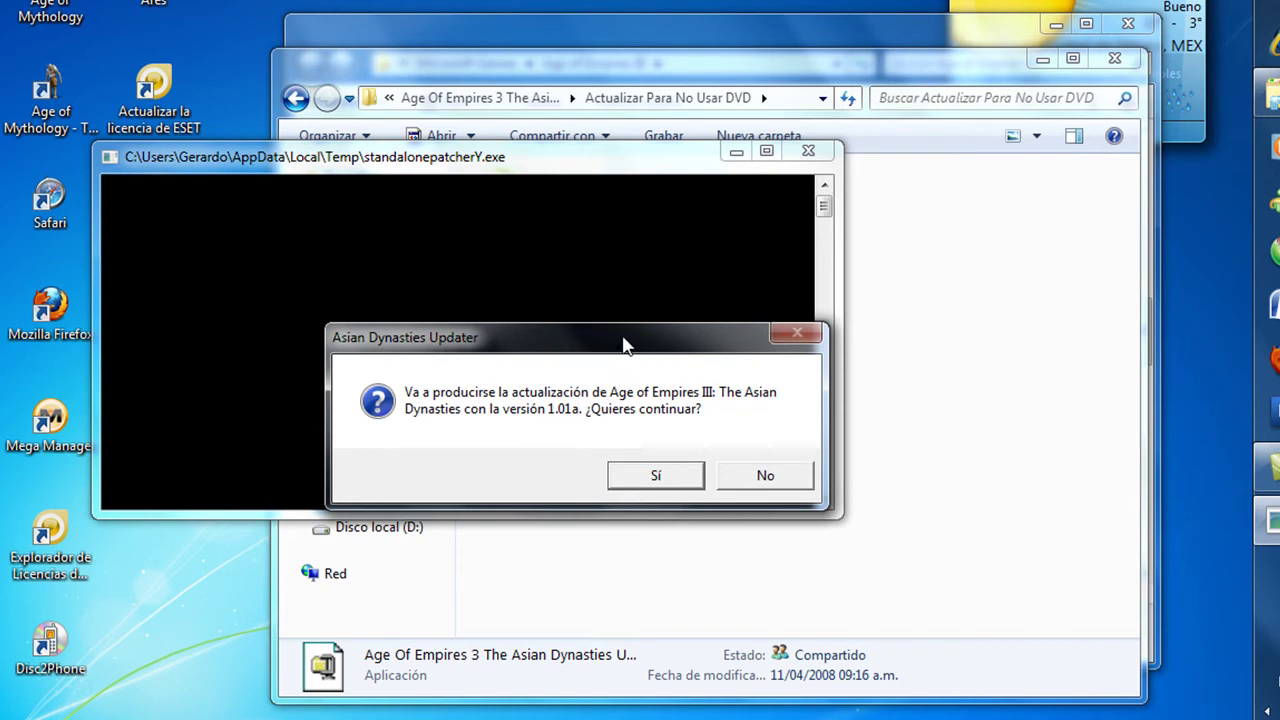
{"action": "left_click_drag", "start_coordinate": [624, 345], "coordinate": [633, 297]}
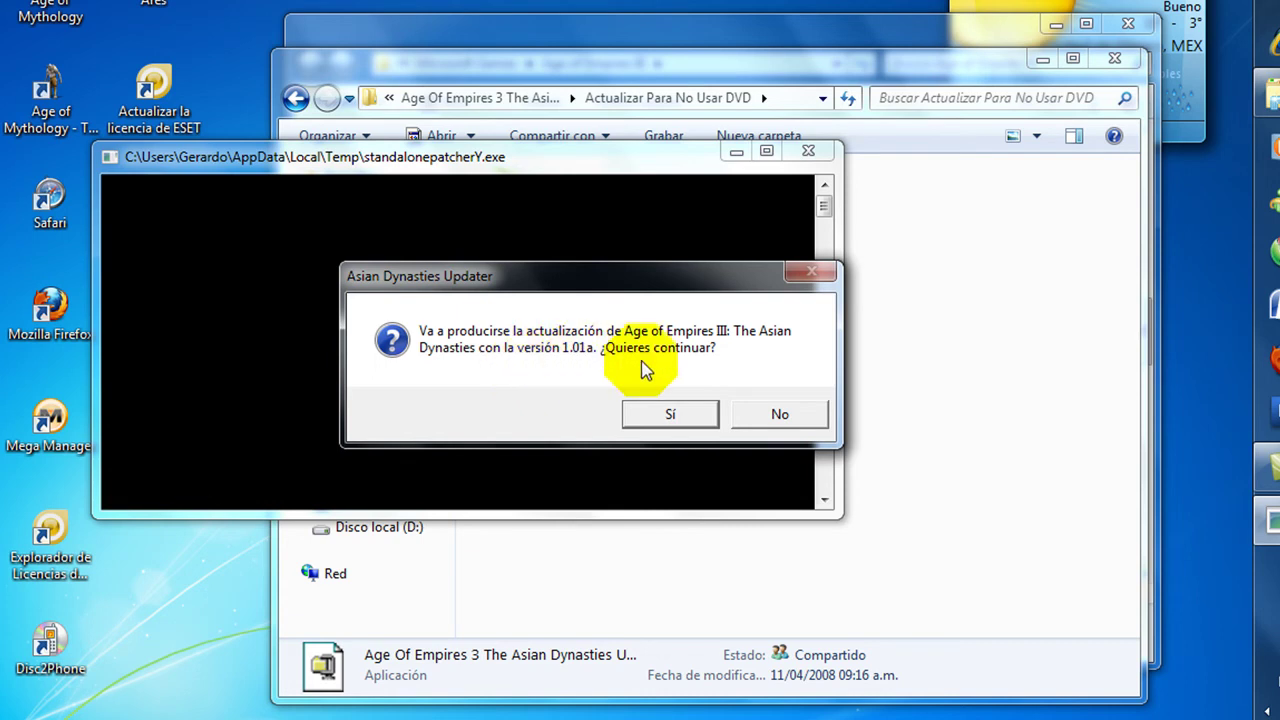
{"action": "left_click", "coordinate": [706, 408]}
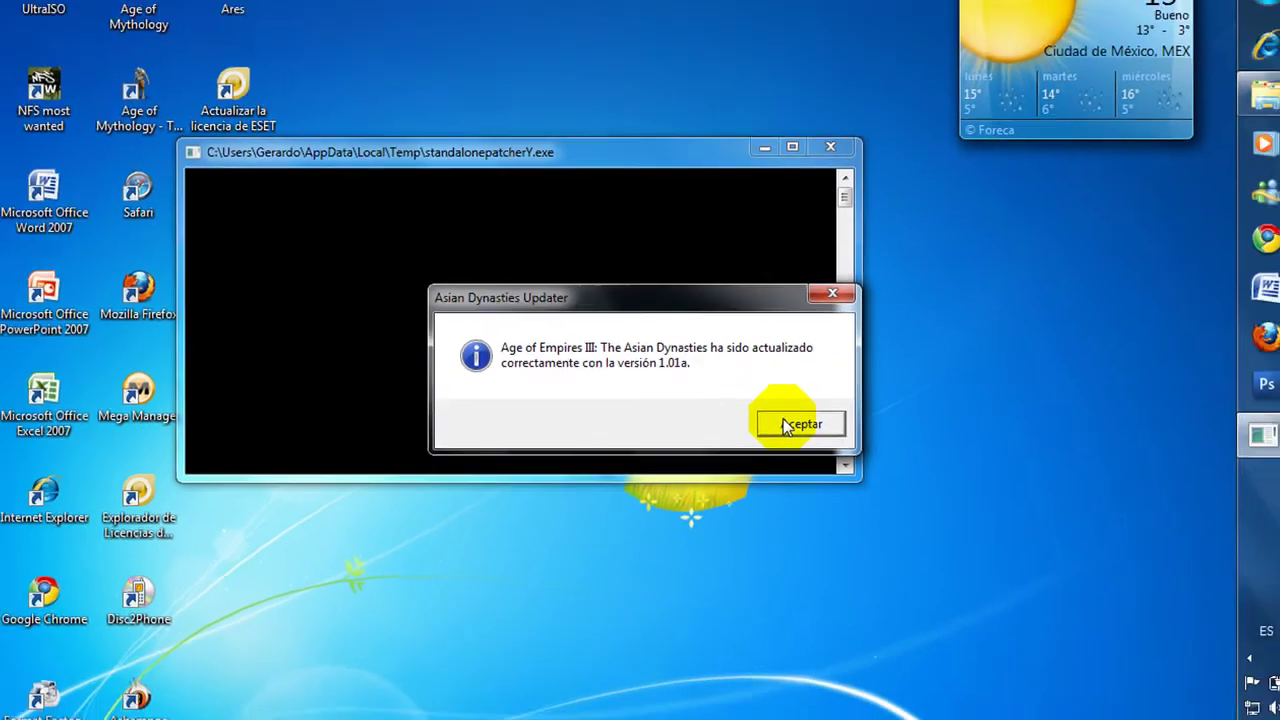
{"action": "left_click", "coordinate": [830, 450]}
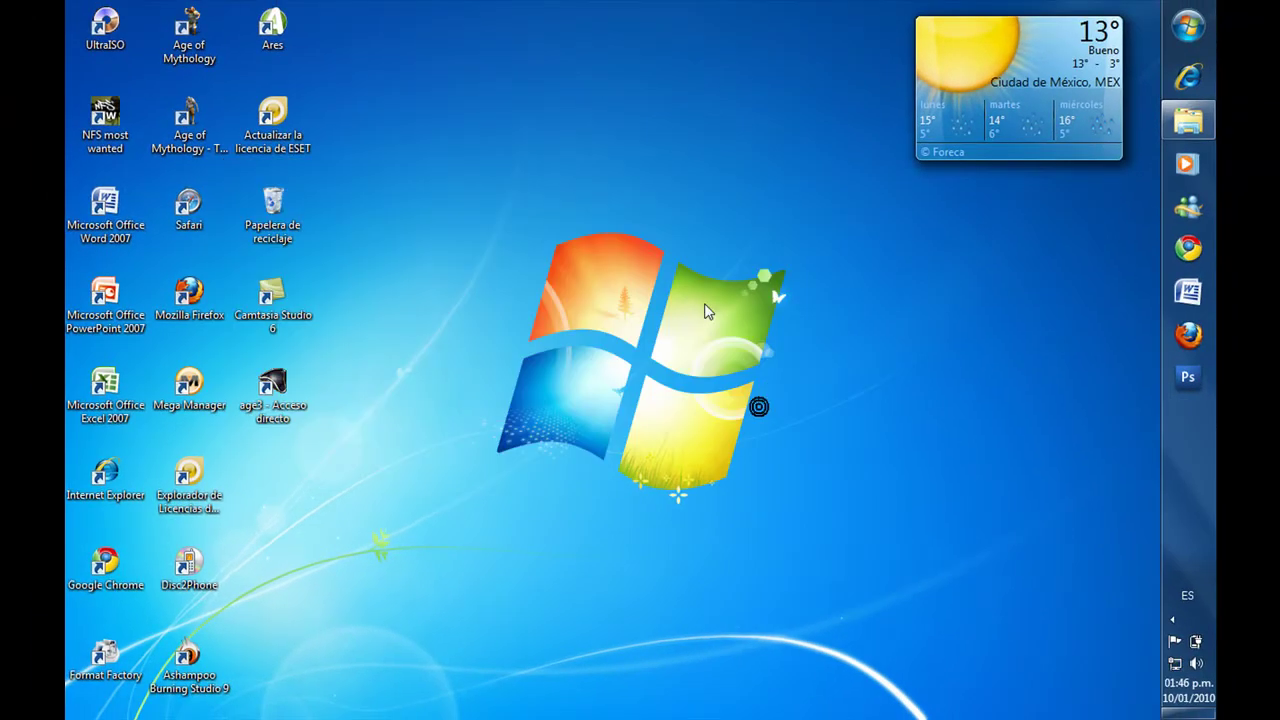
{"action": "left_click", "coordinate": [719, 393]}
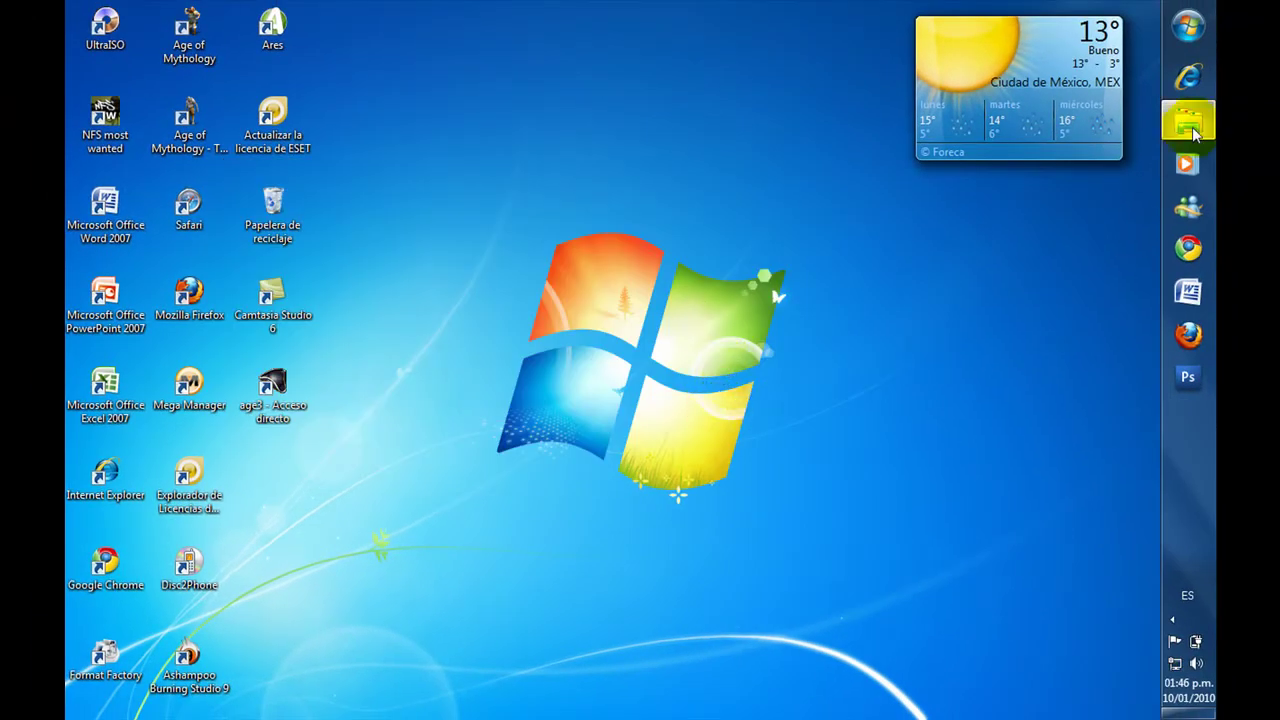
Step: Return to the Actualizar Para No Usar DVD folder, open its Ver. 1.01a subfolder and show the files as tiles
{"action": "left_click", "coordinate": [1199, 130]}
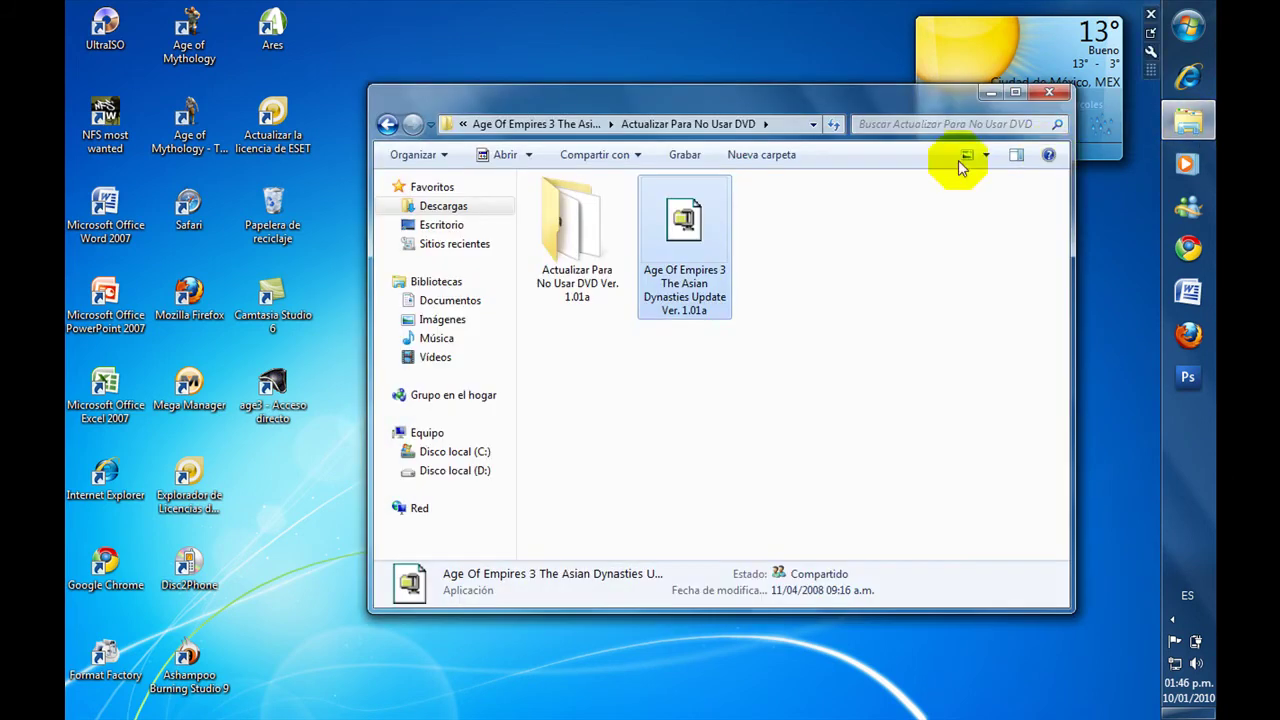
{"action": "left_click", "coordinate": [831, 232]}
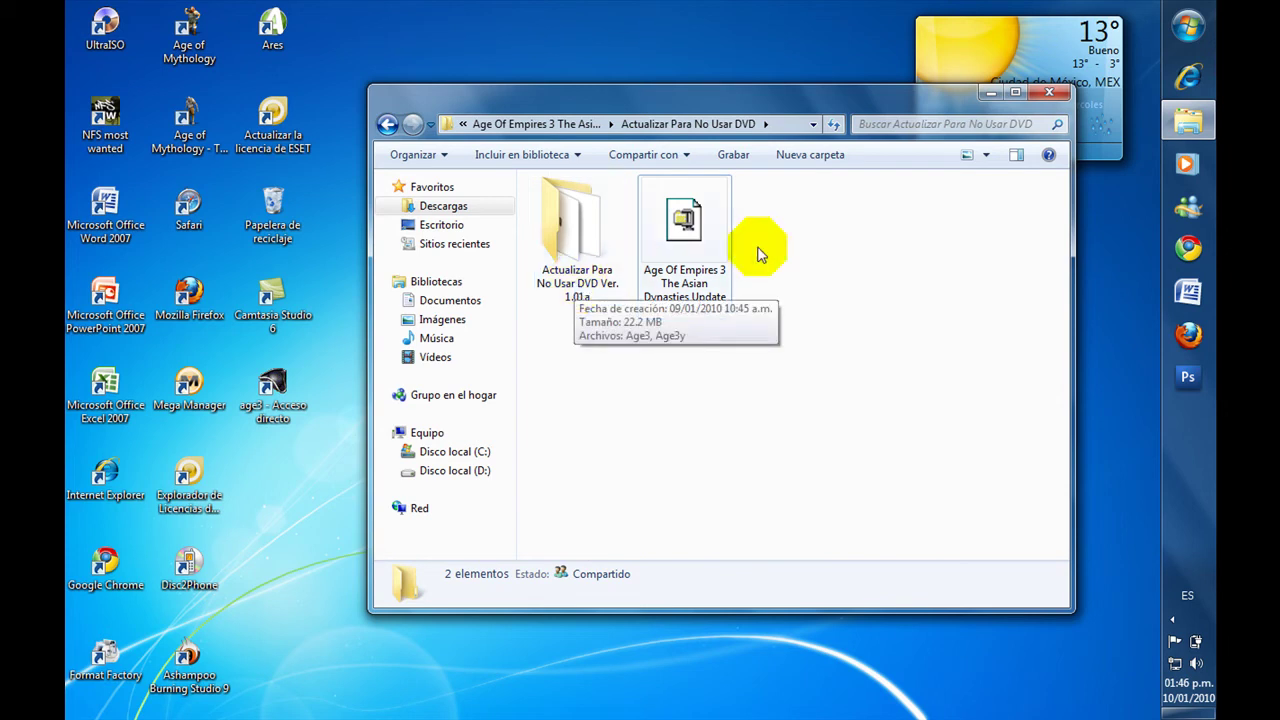
{"action": "left_click", "coordinate": [703, 222]}
{"action": "left_click", "coordinate": [845, 235]}
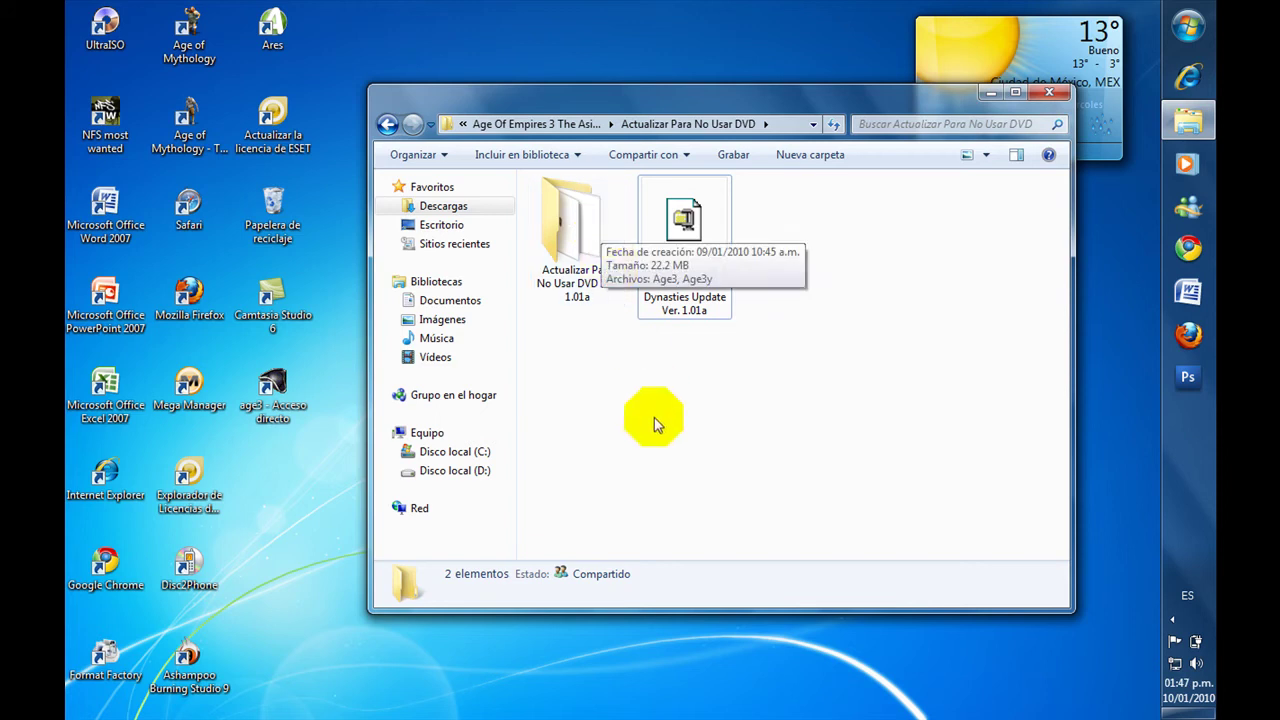
{"action": "double_click", "coordinate": [578, 255]}
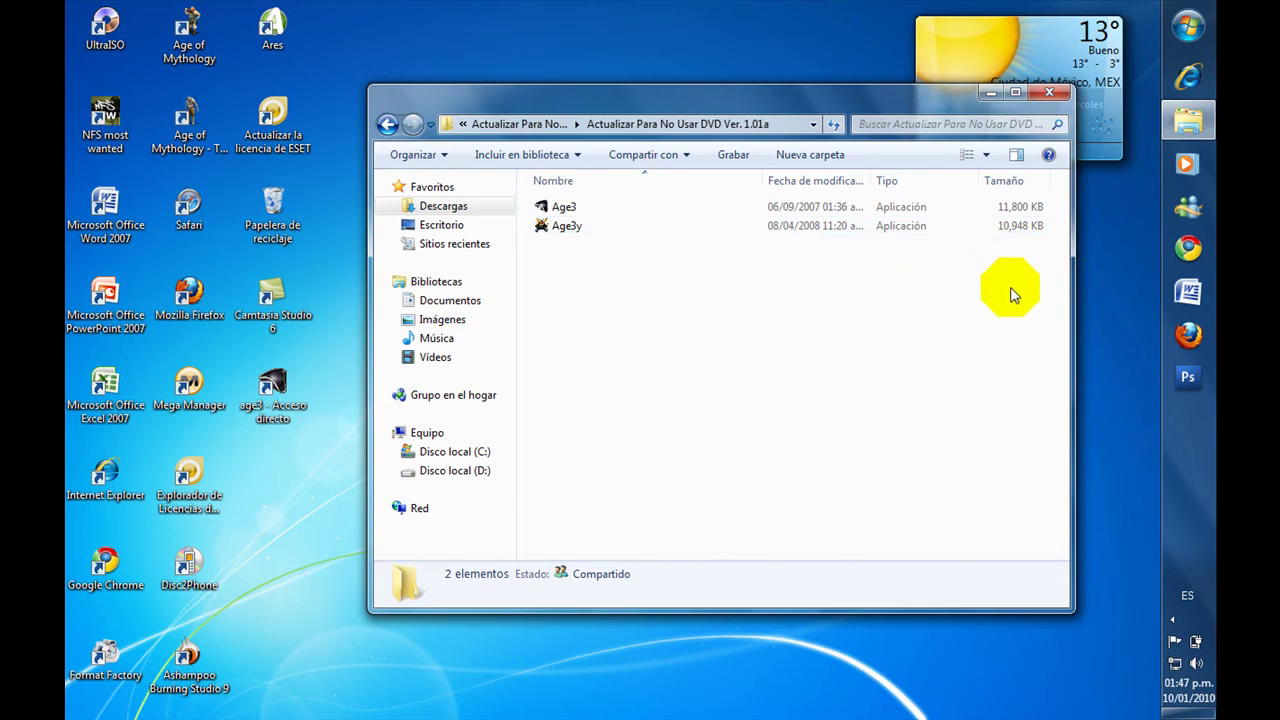
{"action": "left_click", "coordinate": [963, 156]}
{"action": "left_click", "coordinate": [961, 158]}
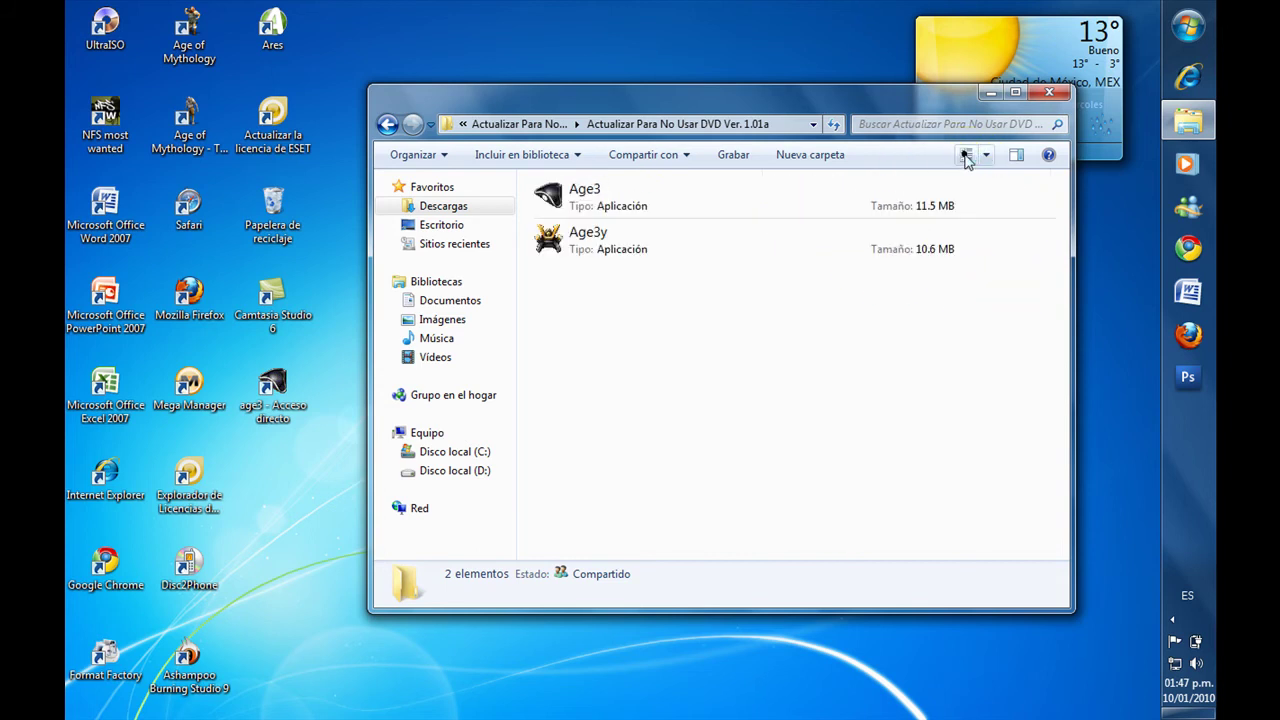
Step: Copy the Age3y application from the Actualizar Para No Usar DVD Ver. 1.01a folder to the clipboard
{"action": "left_click", "coordinate": [613, 201]}
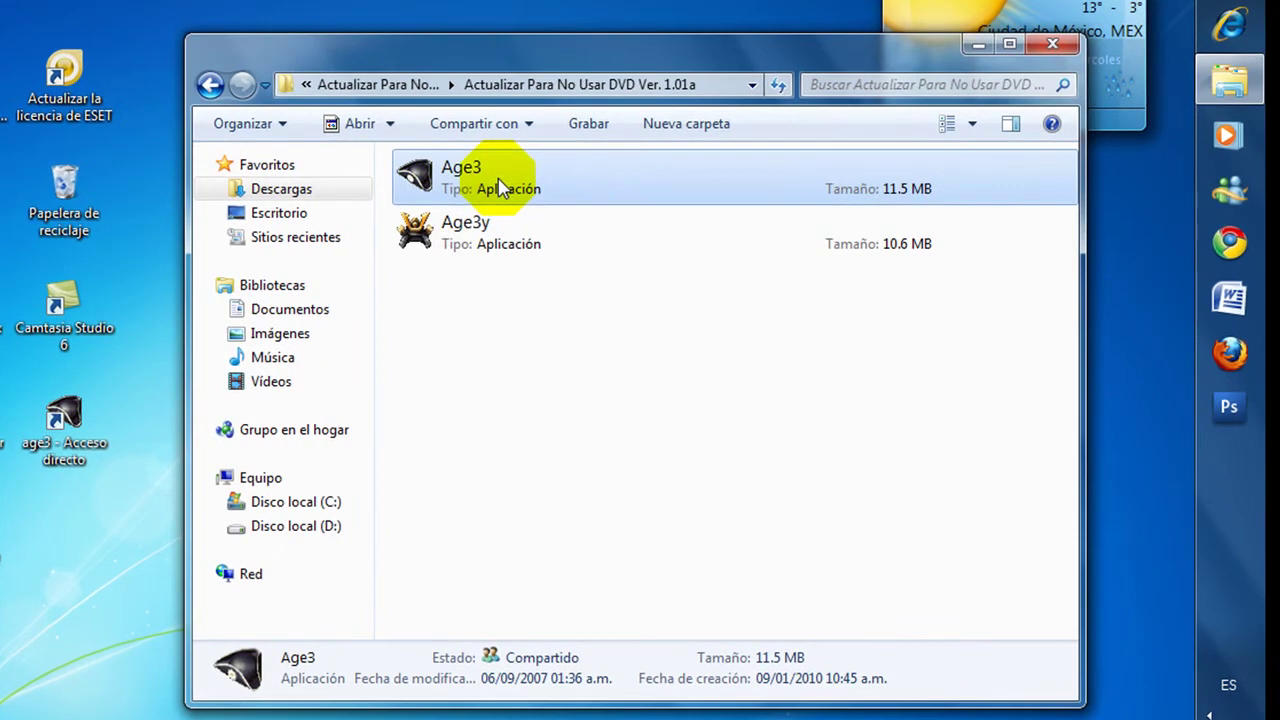
{"action": "left_click", "coordinate": [503, 337]}
{"action": "left_click", "coordinate": [503, 191]}
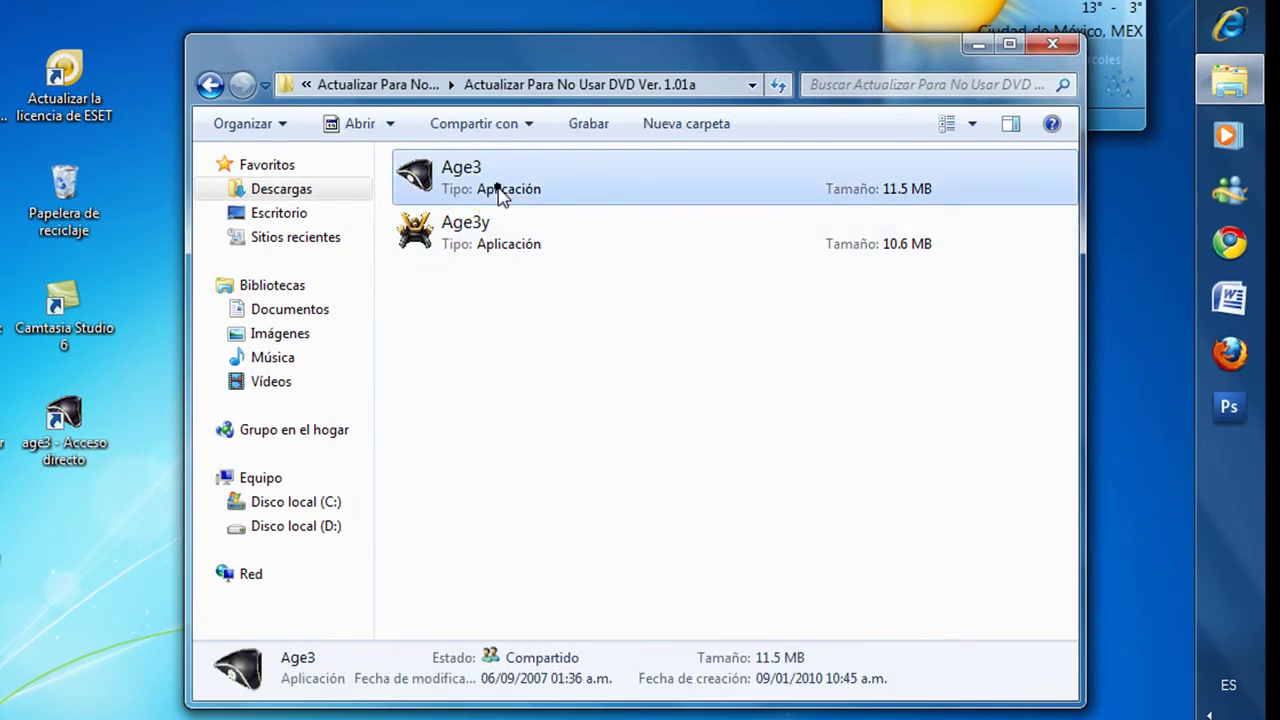
{"action": "left_click", "coordinate": [511, 249]}
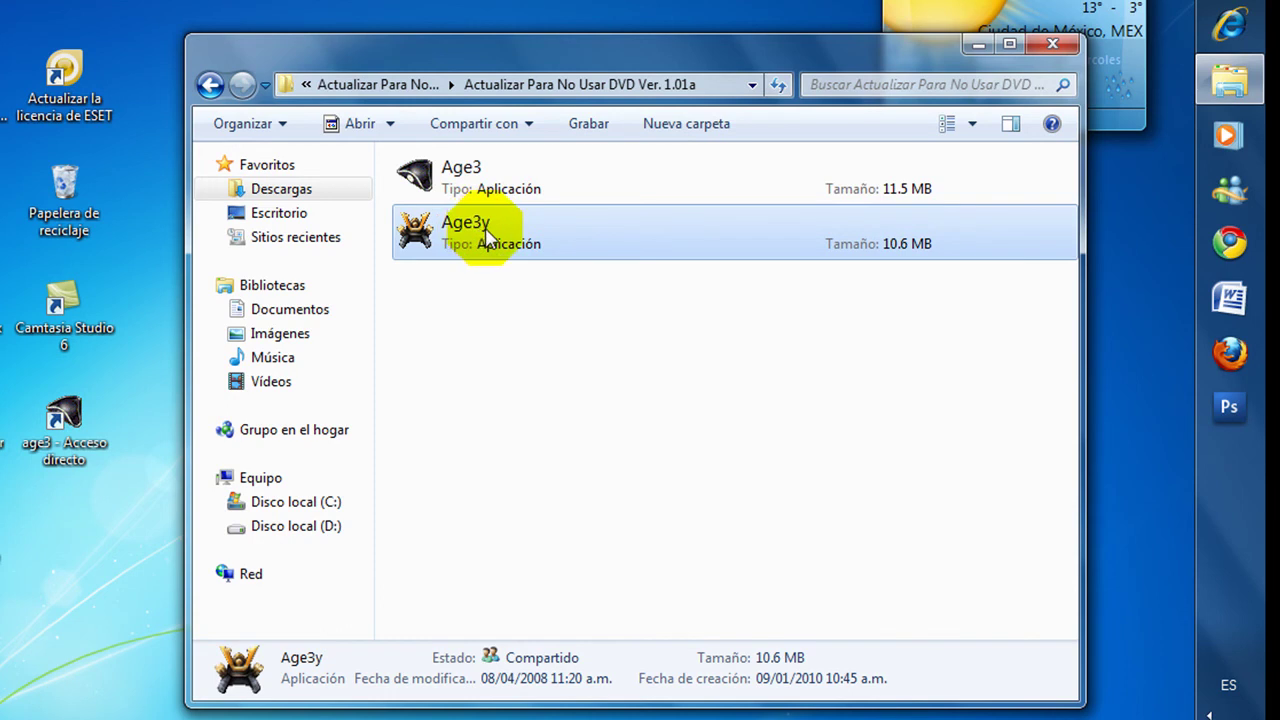
{"action": "right_click", "coordinate": [552, 239]}
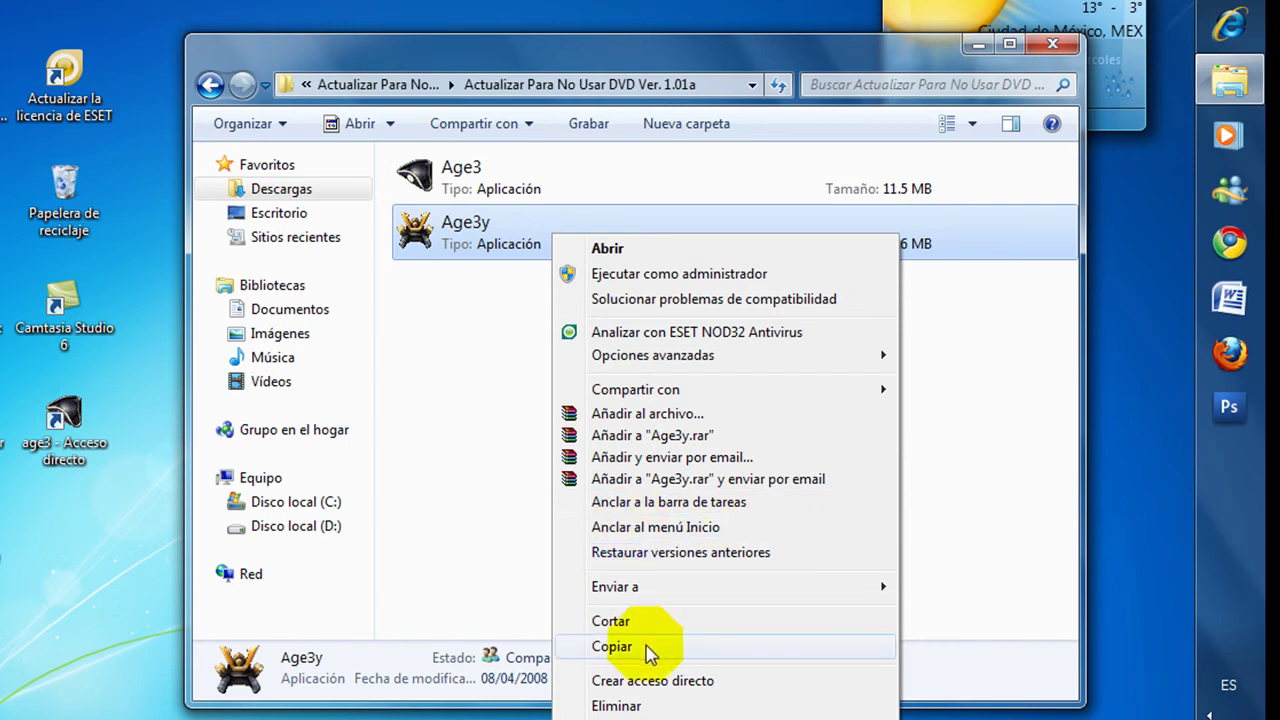
{"action": "left_click", "coordinate": [637, 644]}
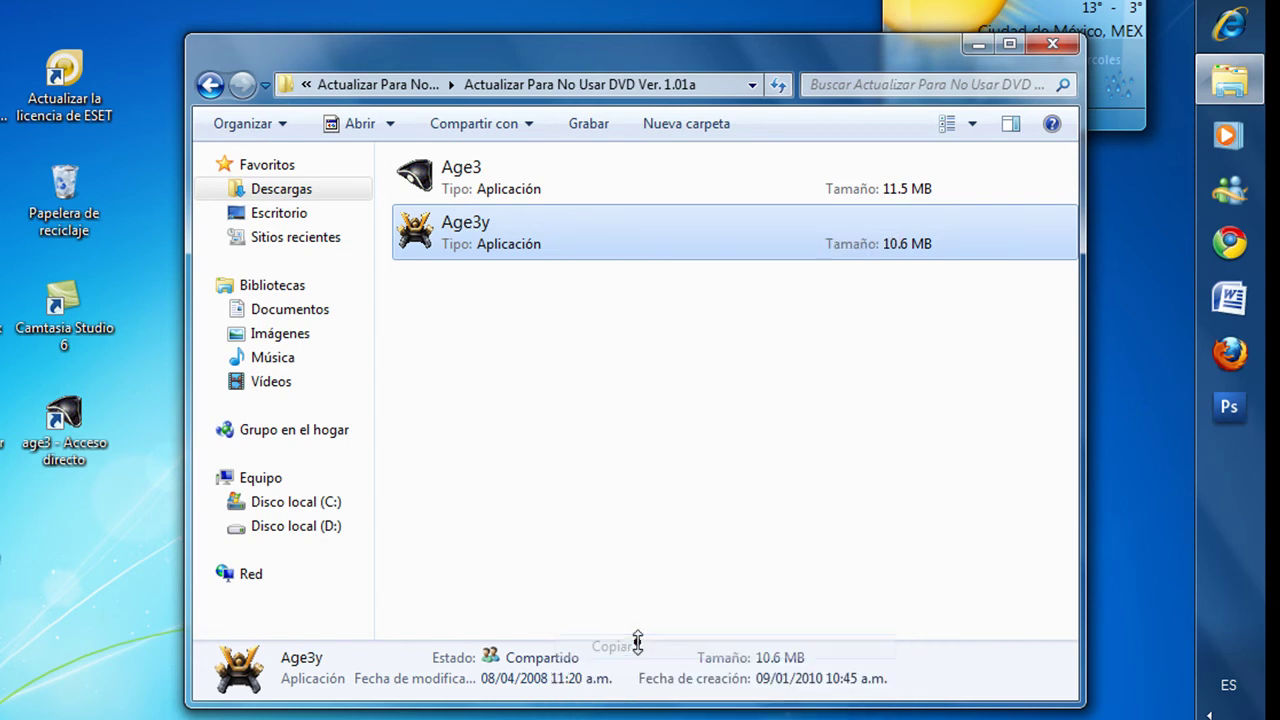
Step: Minimize the folder window and open the file location of the age3 desktop shortcut
{"action": "left_click", "coordinate": [980, 45]}
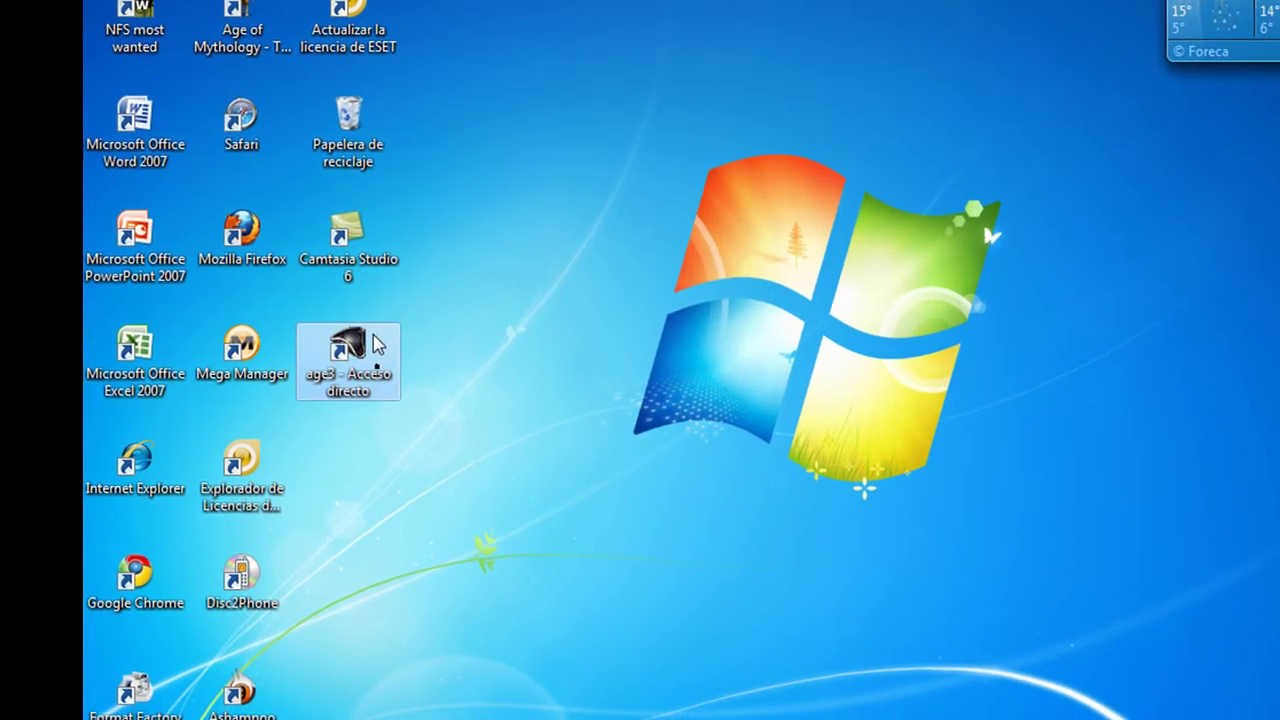
{"action": "right_click", "coordinate": [376, 362]}
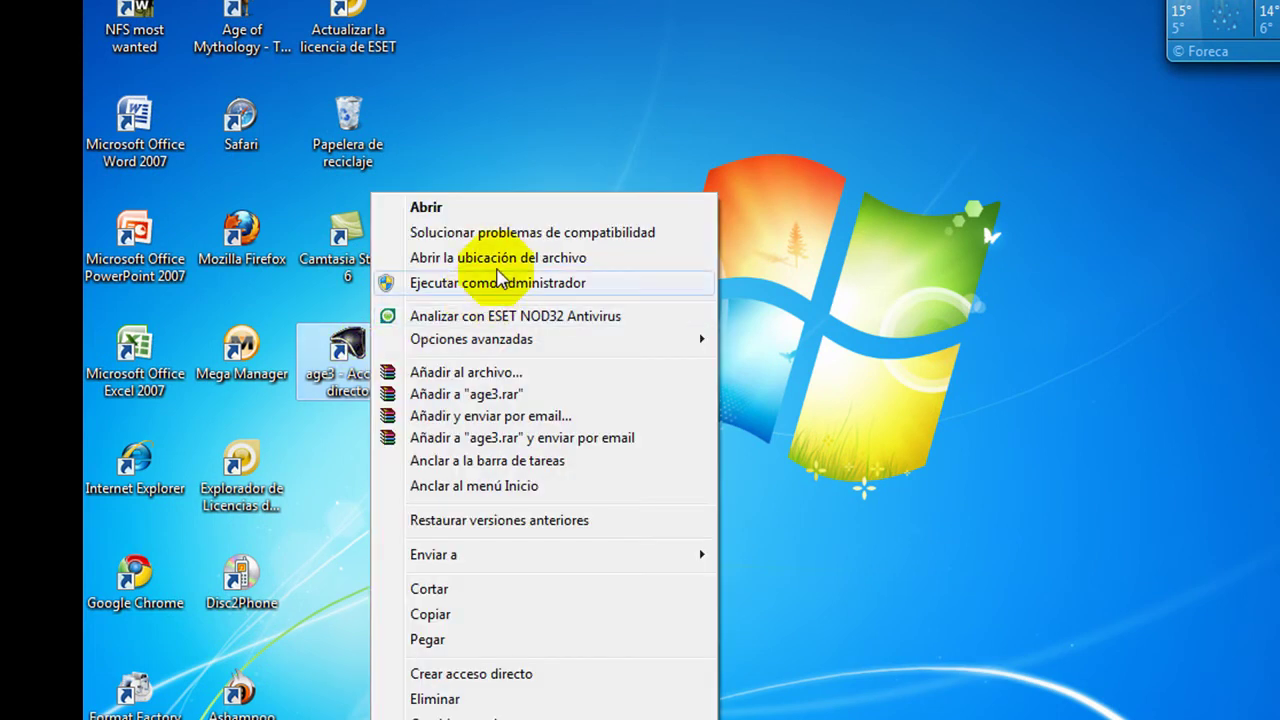
{"action": "left_click", "coordinate": [460, 257]}
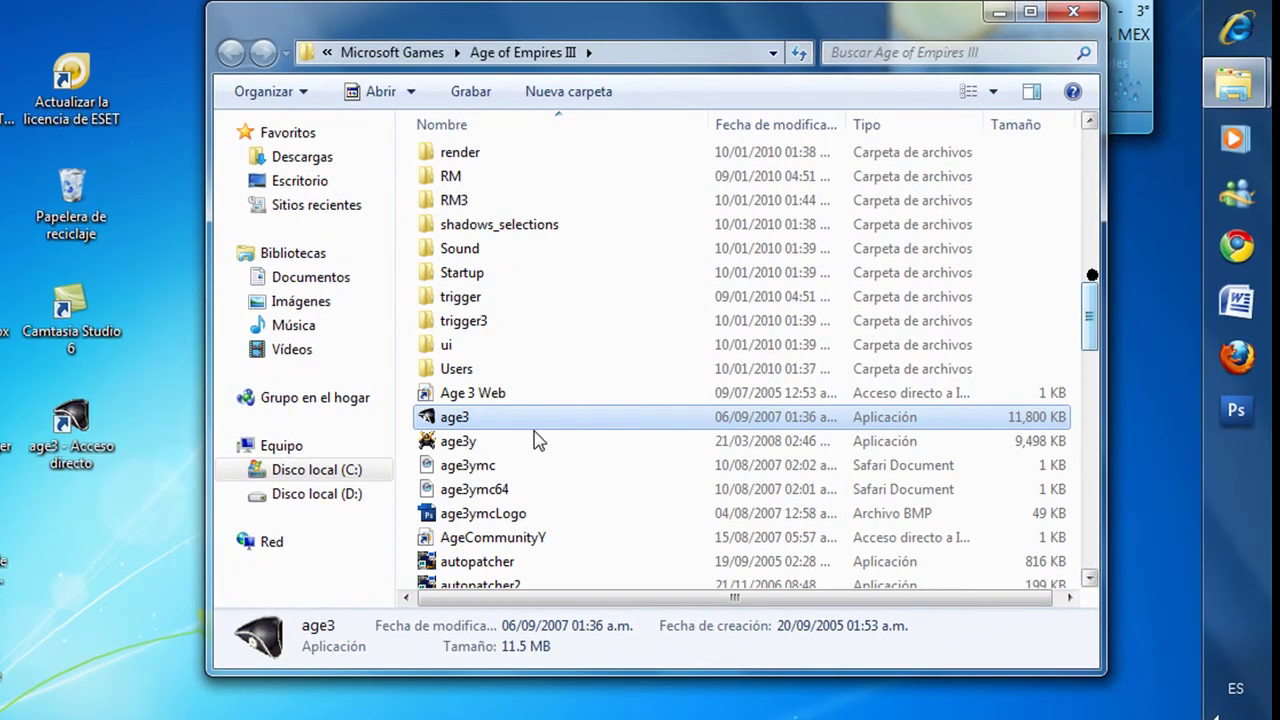
Step: Paste the copied Age3y application into the Age of Empires III program folder, replacing the existing age3y file
{"action": "left_click", "coordinate": [462, 441]}
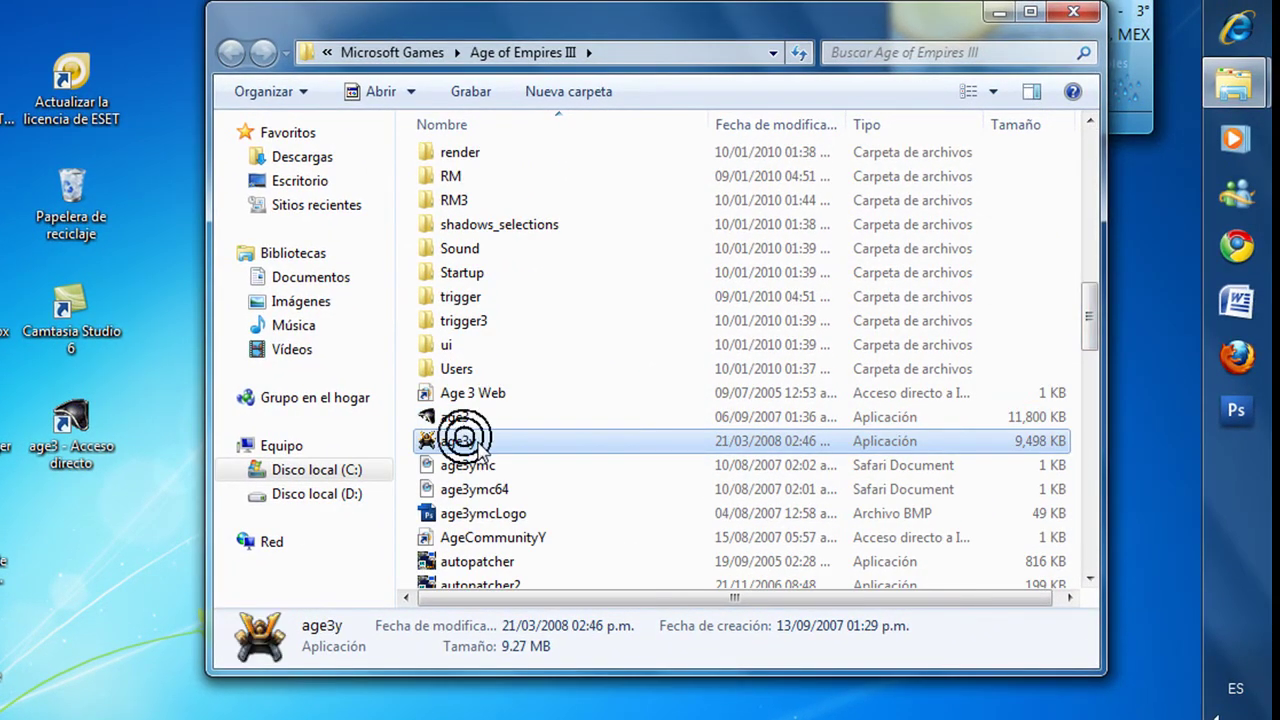
{"action": "left_click", "coordinate": [1072, 416]}
{"action": "right_click", "coordinate": [1076, 420]}
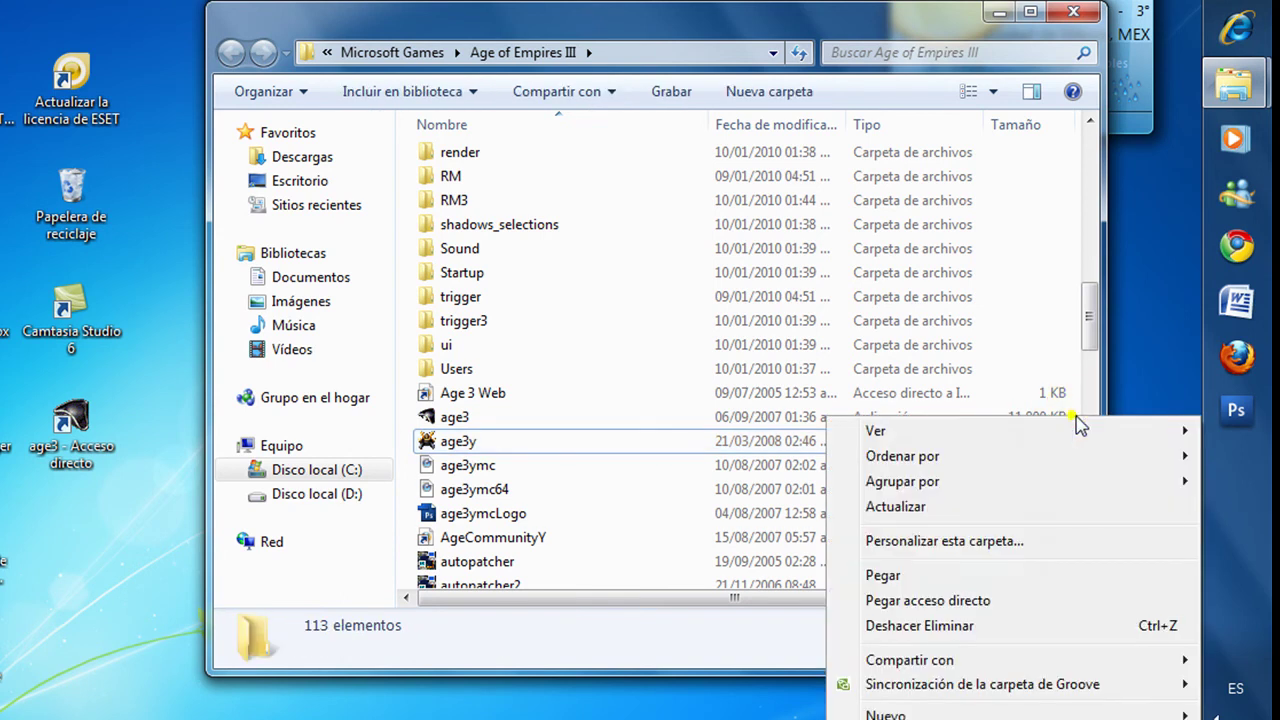
{"action": "left_click", "coordinate": [883, 575]}
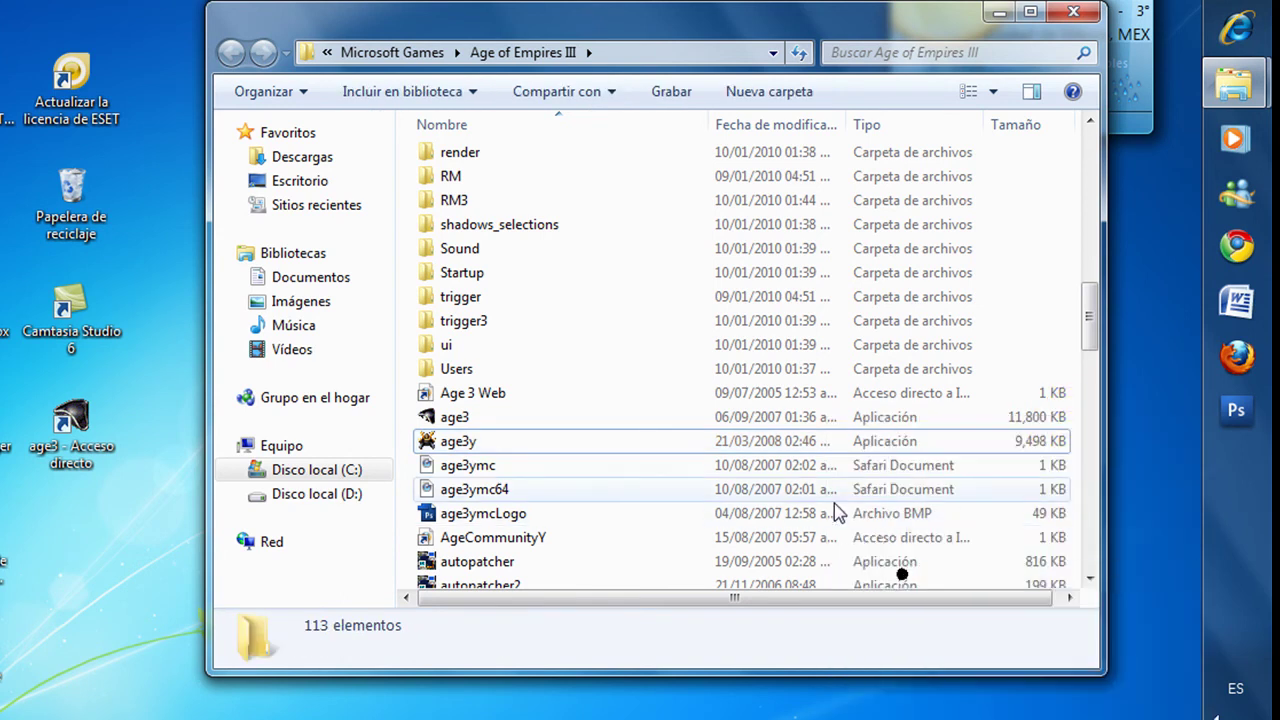
{"action": "left_click", "coordinate": [582, 152]}
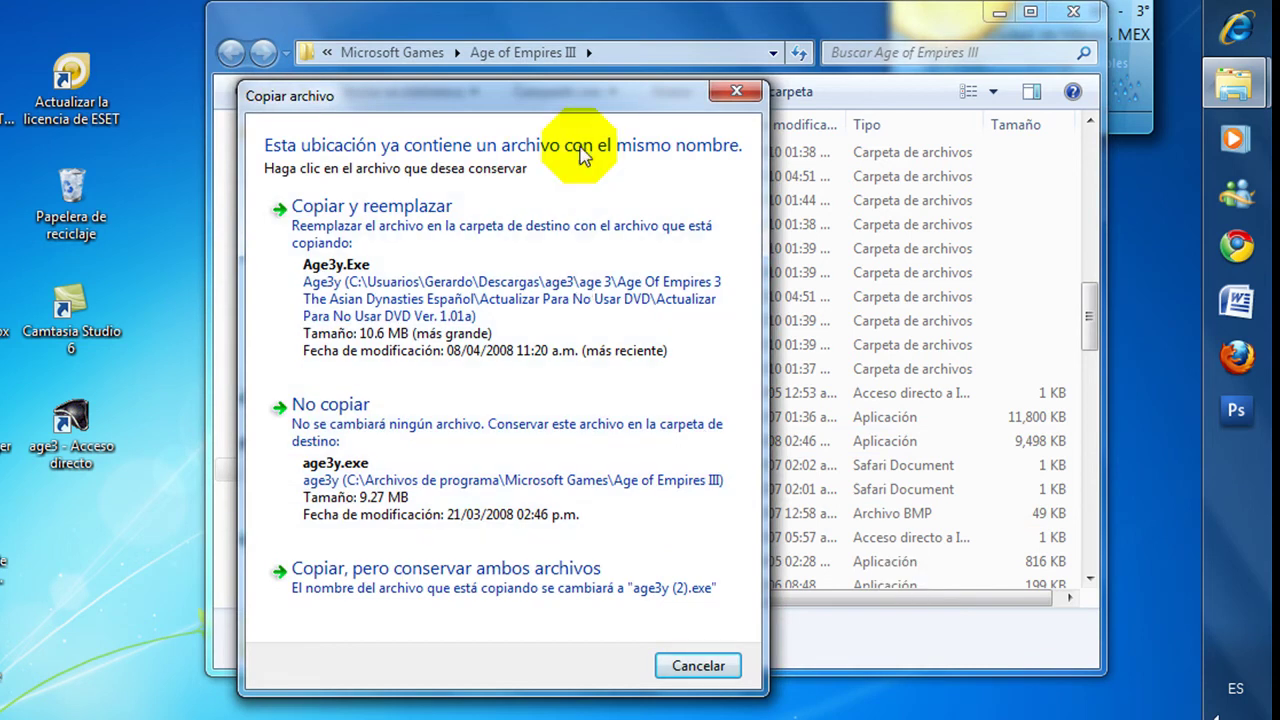
{"action": "left_click_drag", "start_coordinate": [557, 98], "coordinate": [657, 38]}
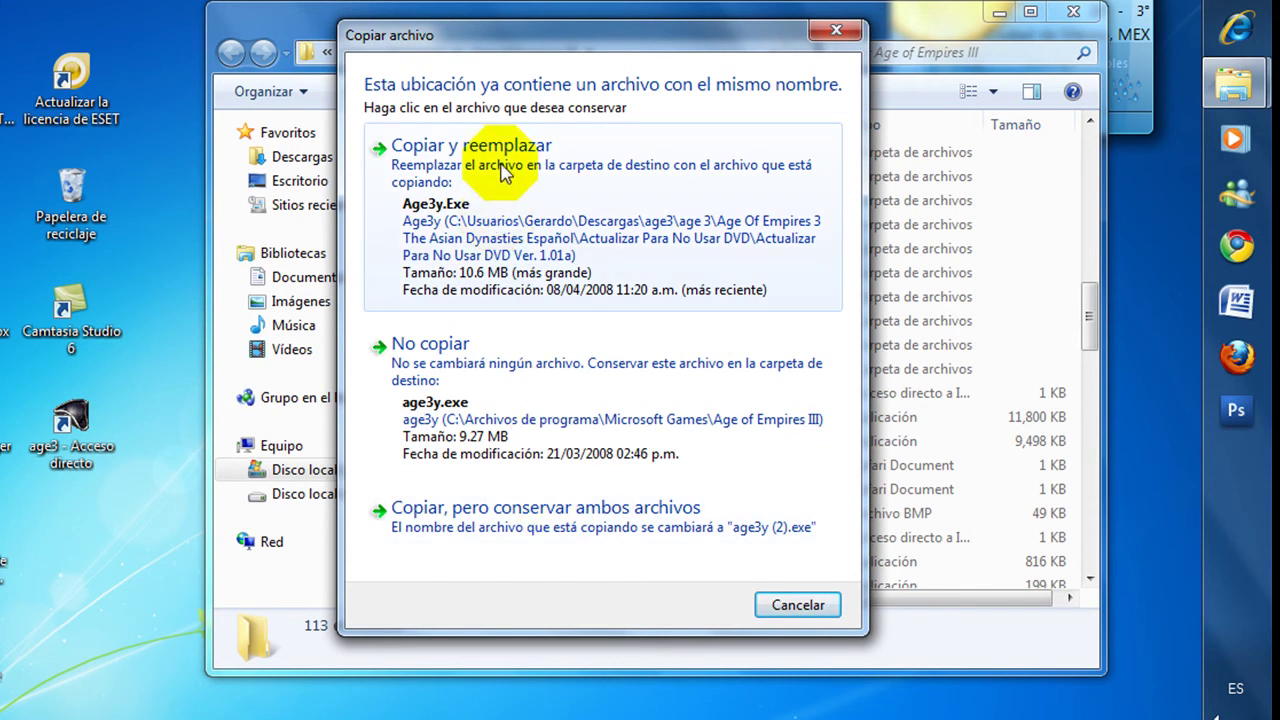
{"action": "left_click", "coordinate": [503, 172]}
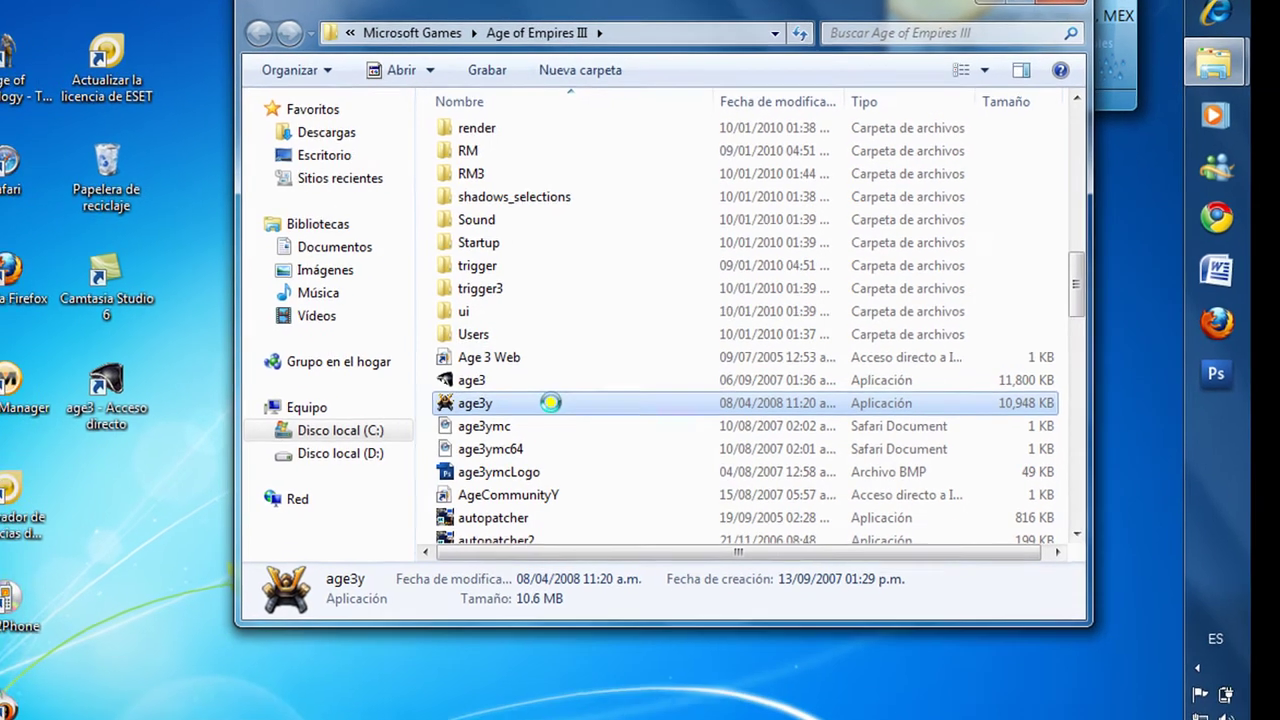
Step: Create a desktop shortcut to the age3y application, close the Age of Empires III folder and select the new shortcut
{"action": "right_click", "coordinate": [540, 446]}
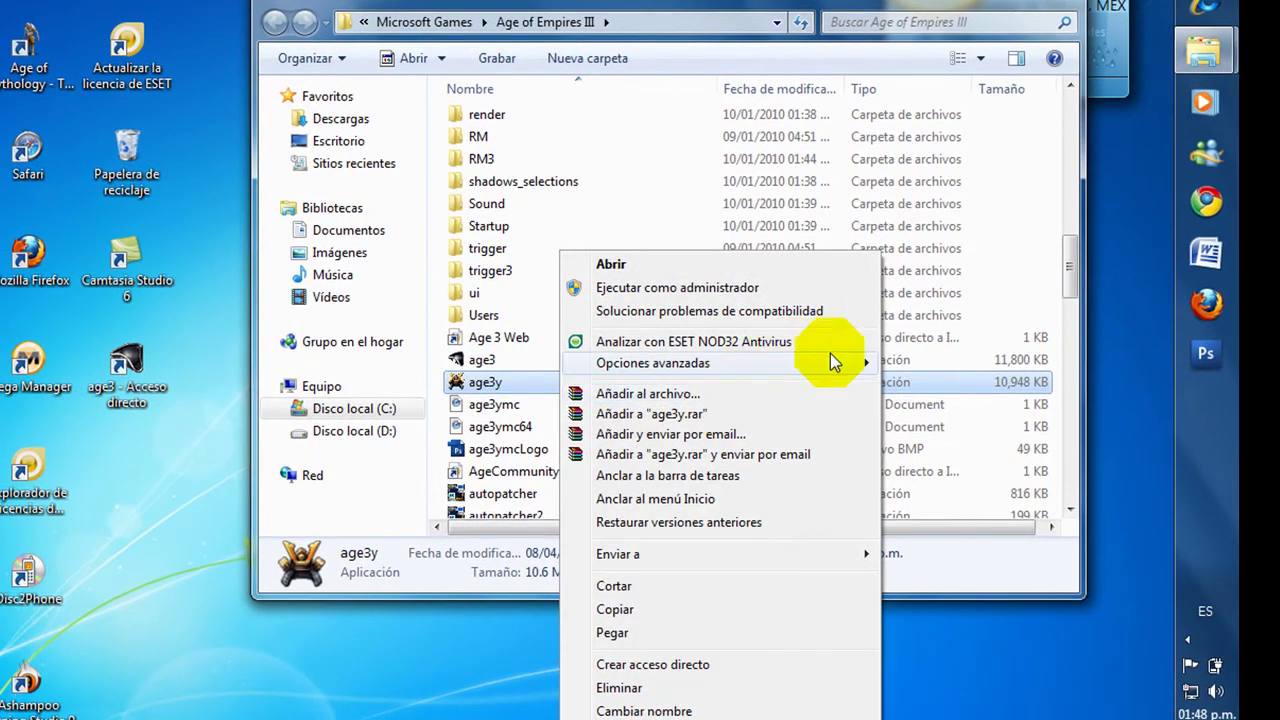
{"action": "mouse_move", "coordinate": [833, 556]}
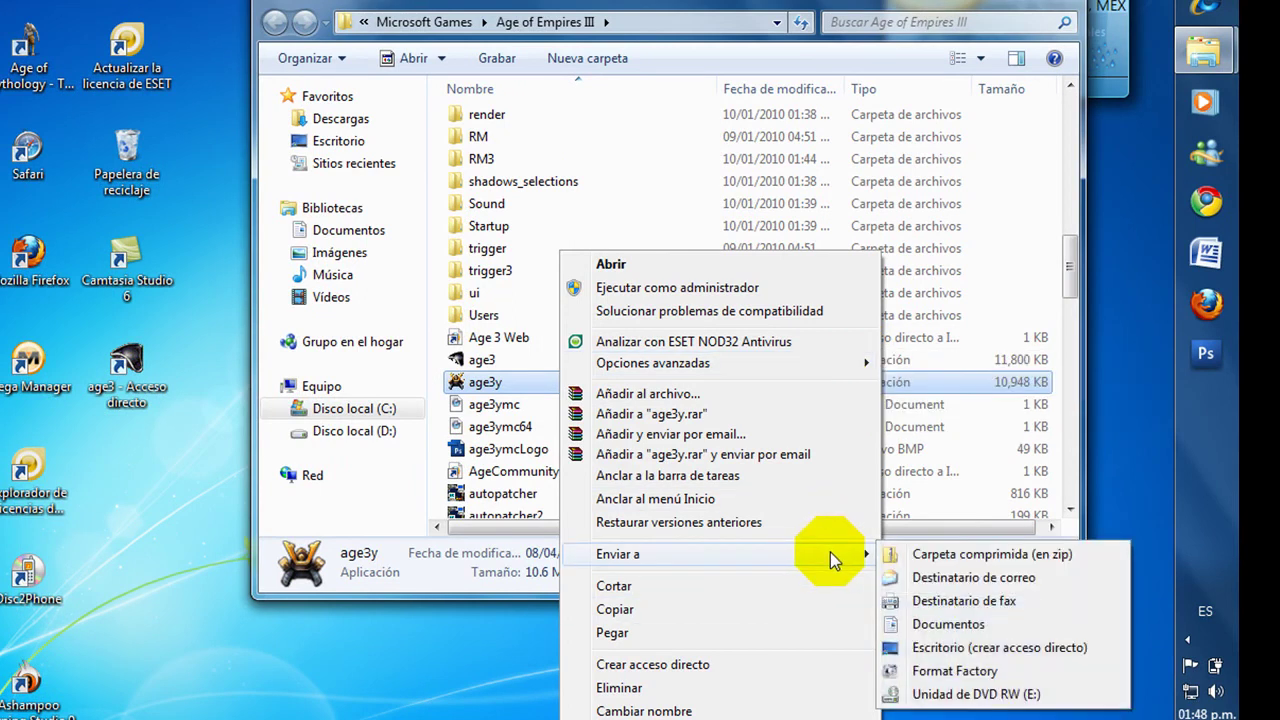
{"action": "left_click", "coordinate": [965, 647]}
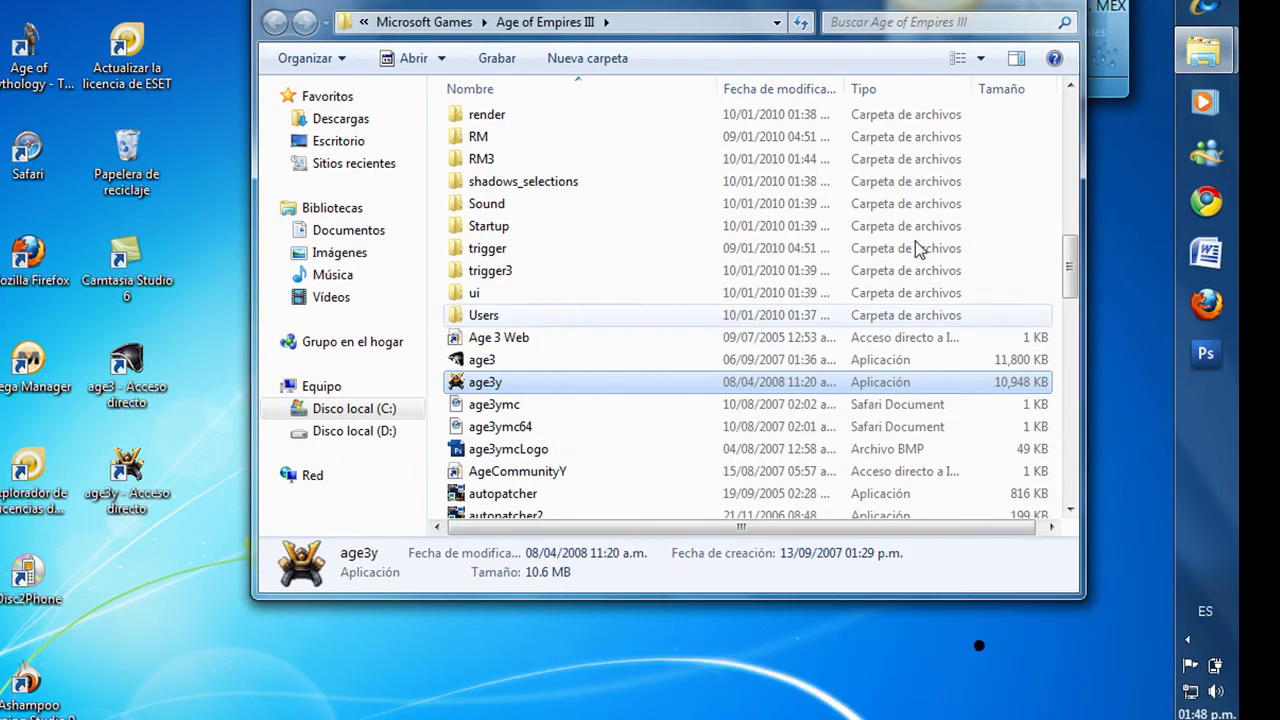
{"action": "key", "text": "alt+F4"}
{"action": "left_click", "coordinate": [140, 508]}
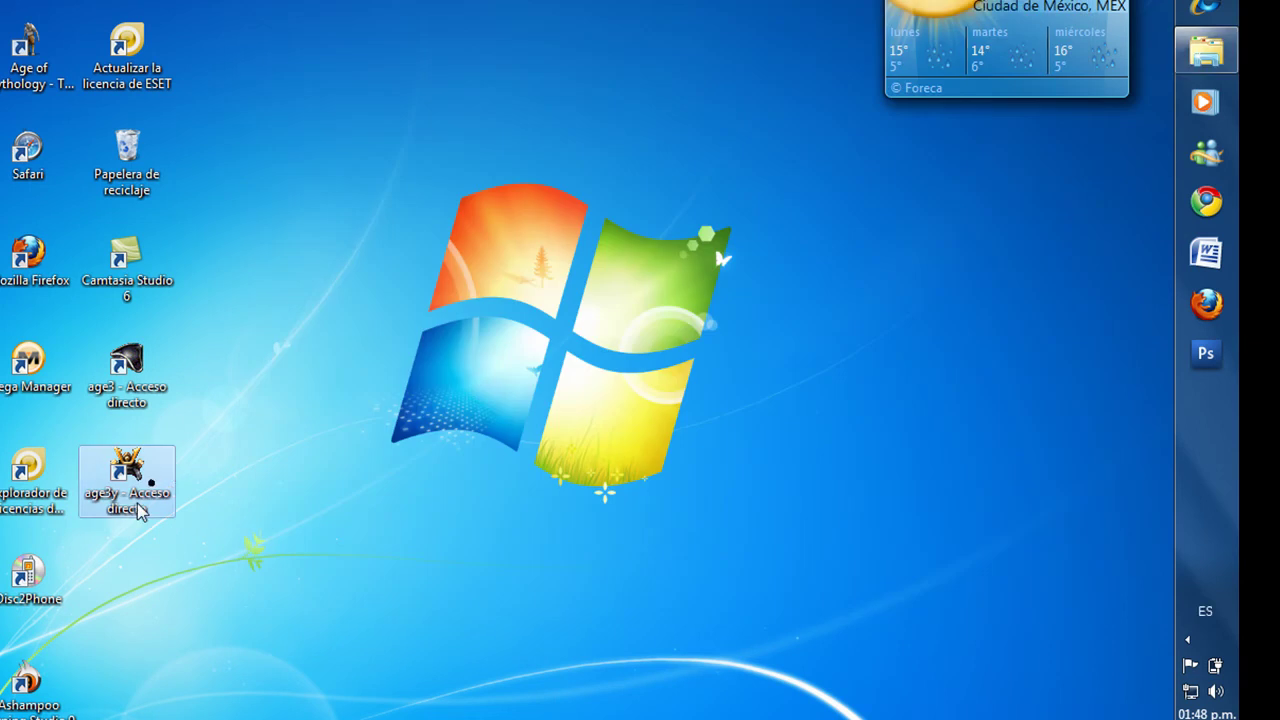
{"action": "left_click", "coordinate": [420, 326]}
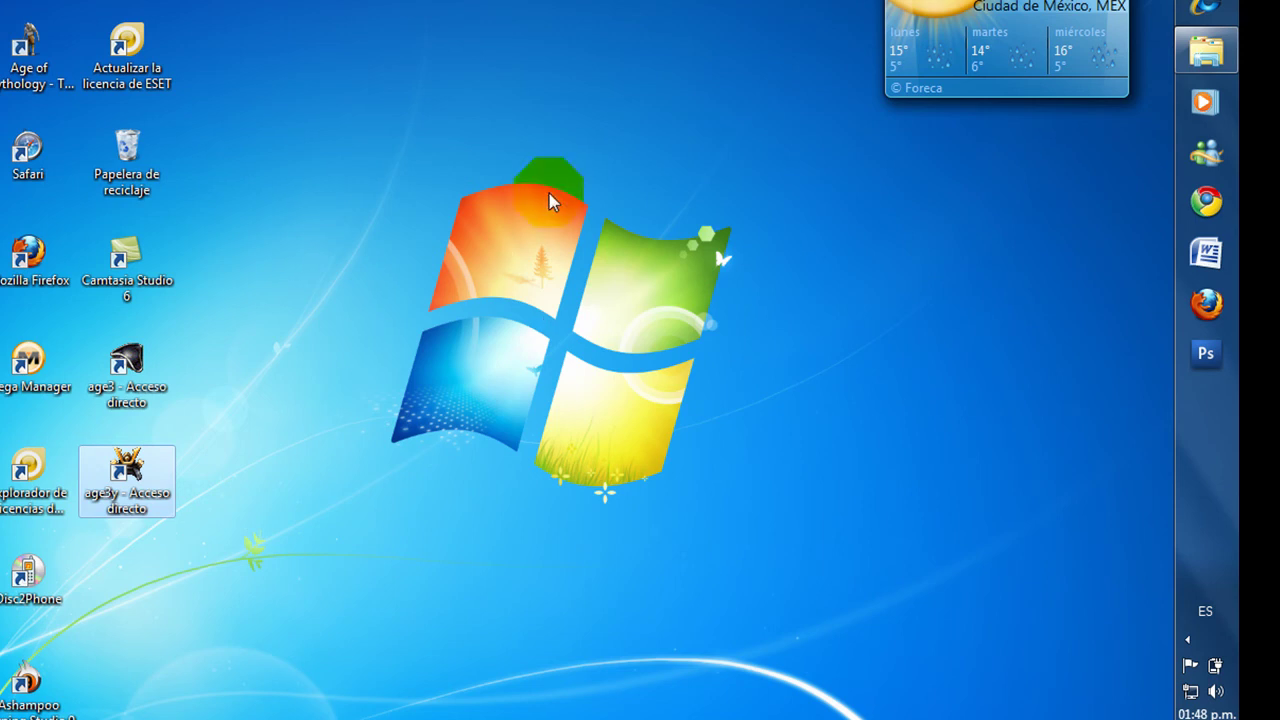
{"action": "right_click", "coordinate": [495, 171]}
{"action": "left_click", "coordinate": [570, 230]}
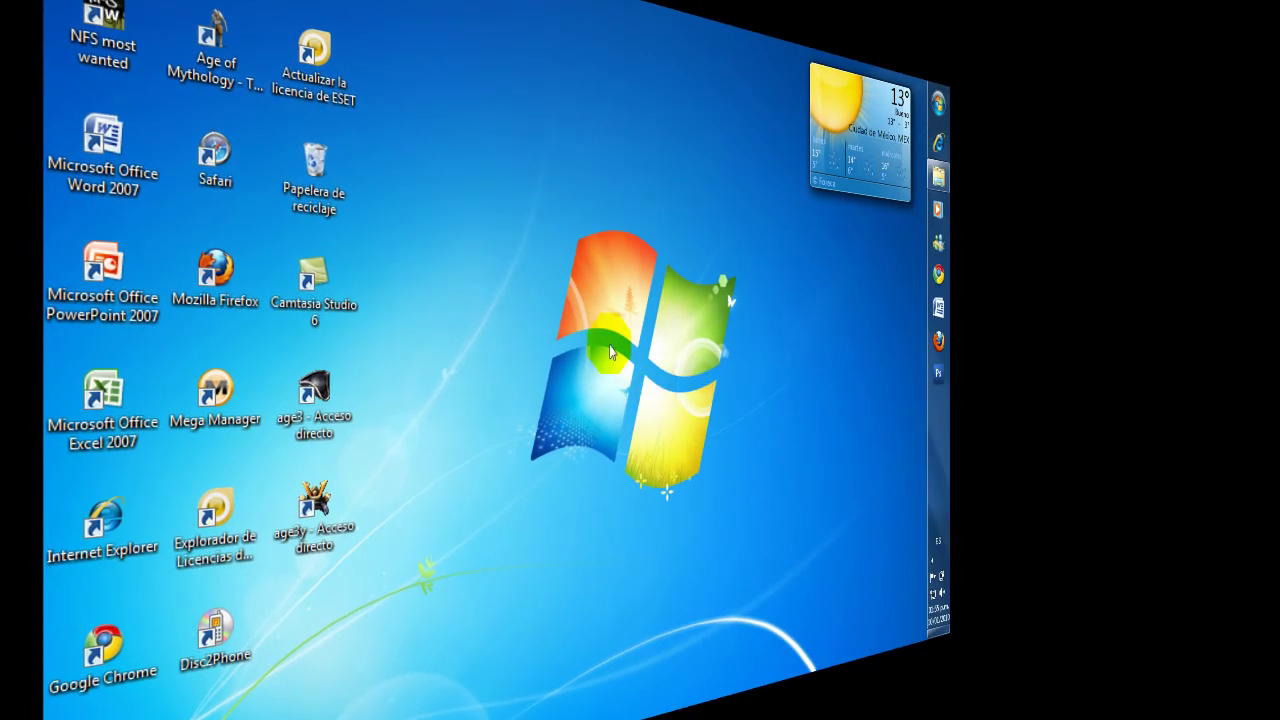
{"action": "right_click", "coordinate": [567, 190]}
{"action": "left_click", "coordinate": [605, 250]}
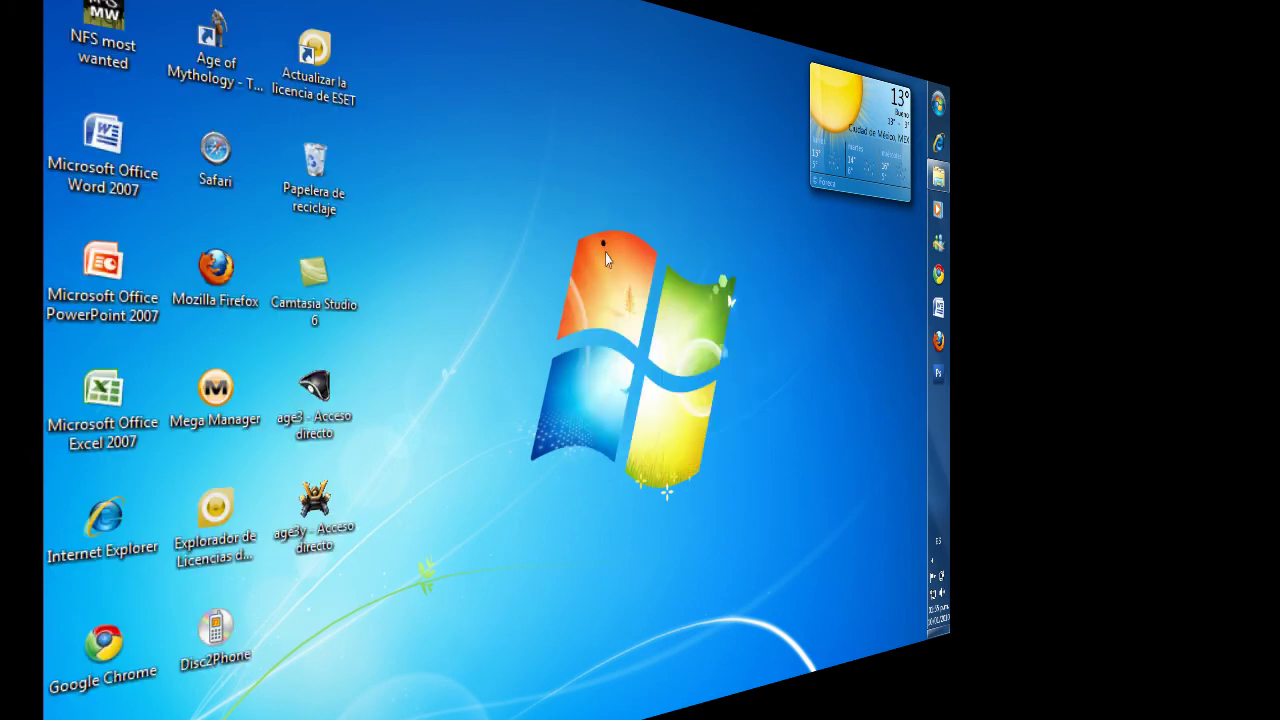
{"action": "right_click", "coordinate": [604, 247]}
{"action": "left_click", "coordinate": [618, 302]}
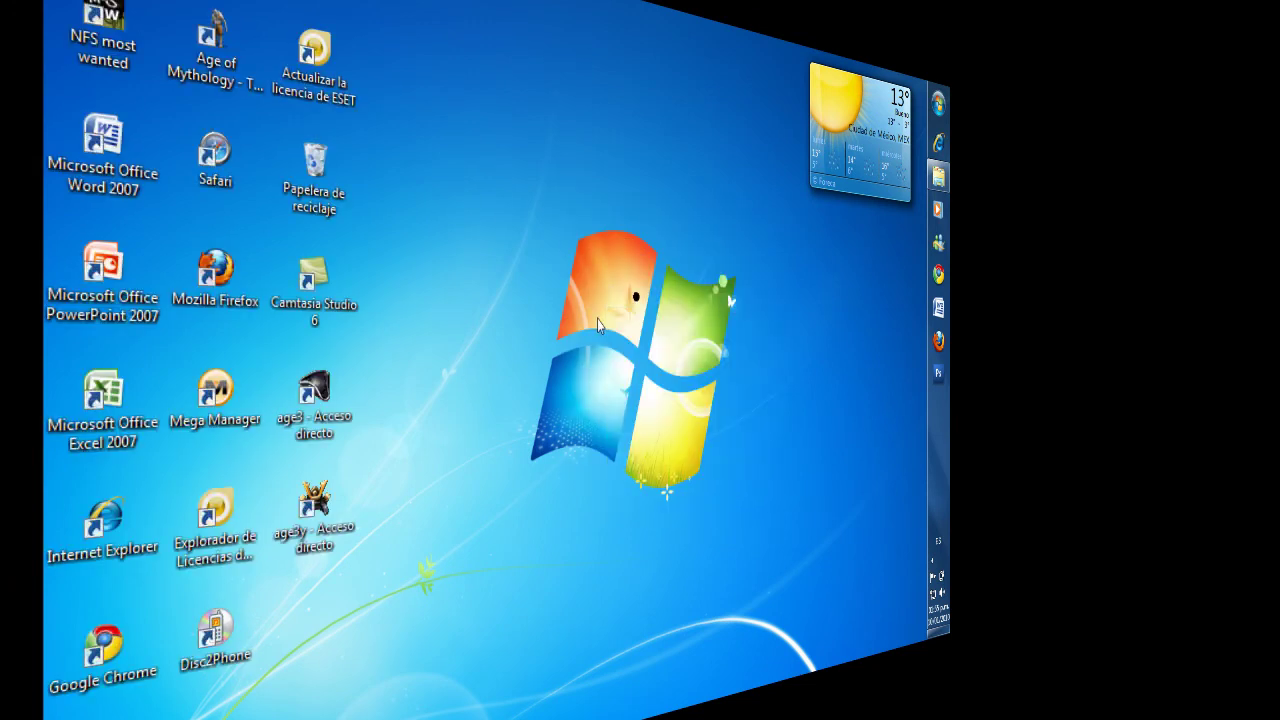
Step: Launch Age of Empires III - The Asian Dynasties from the age3y desktop shortcut
{"action": "left_click", "coordinate": [355, 522]}
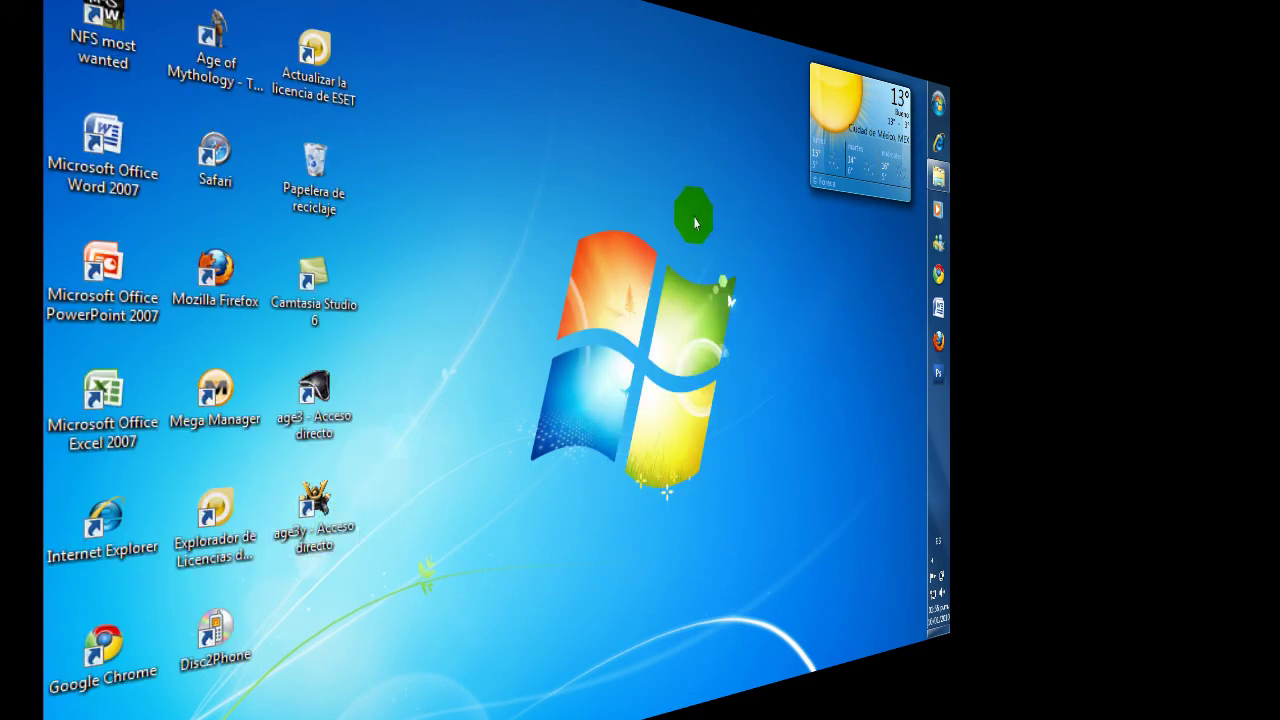
{"action": "left_click", "coordinate": [437, 478]}
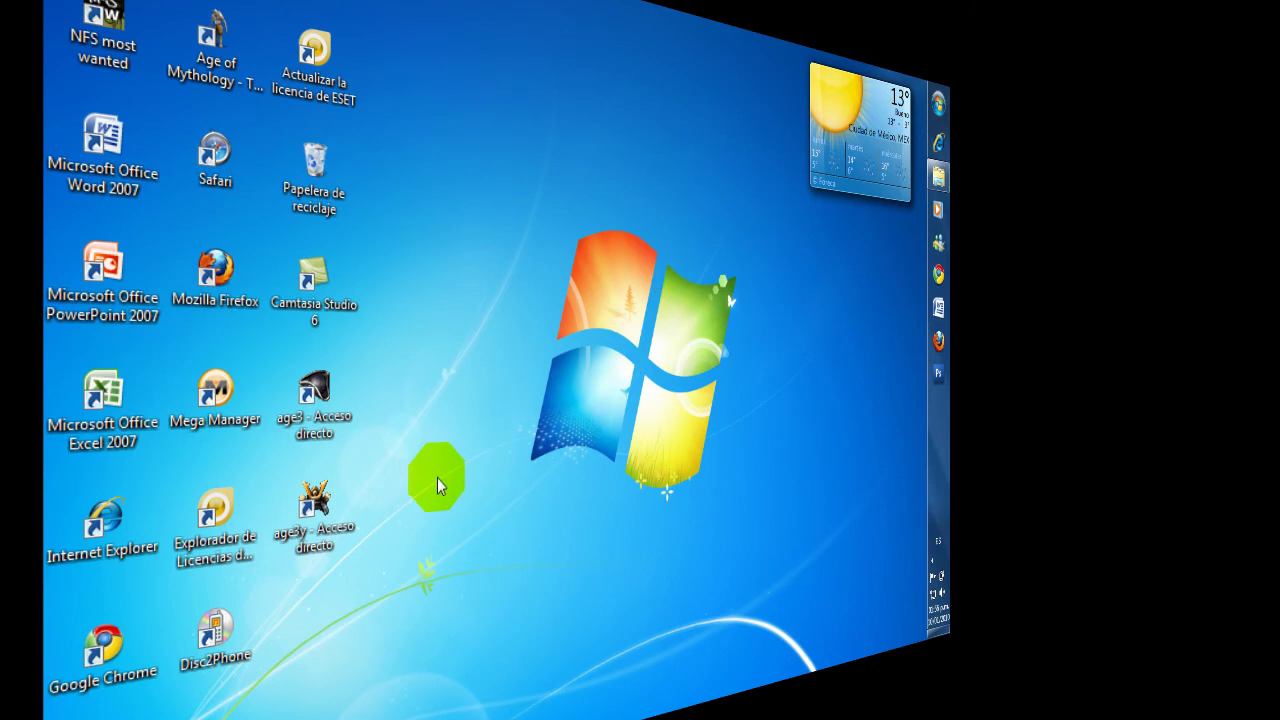
{"action": "double_click", "coordinate": [334, 514]}
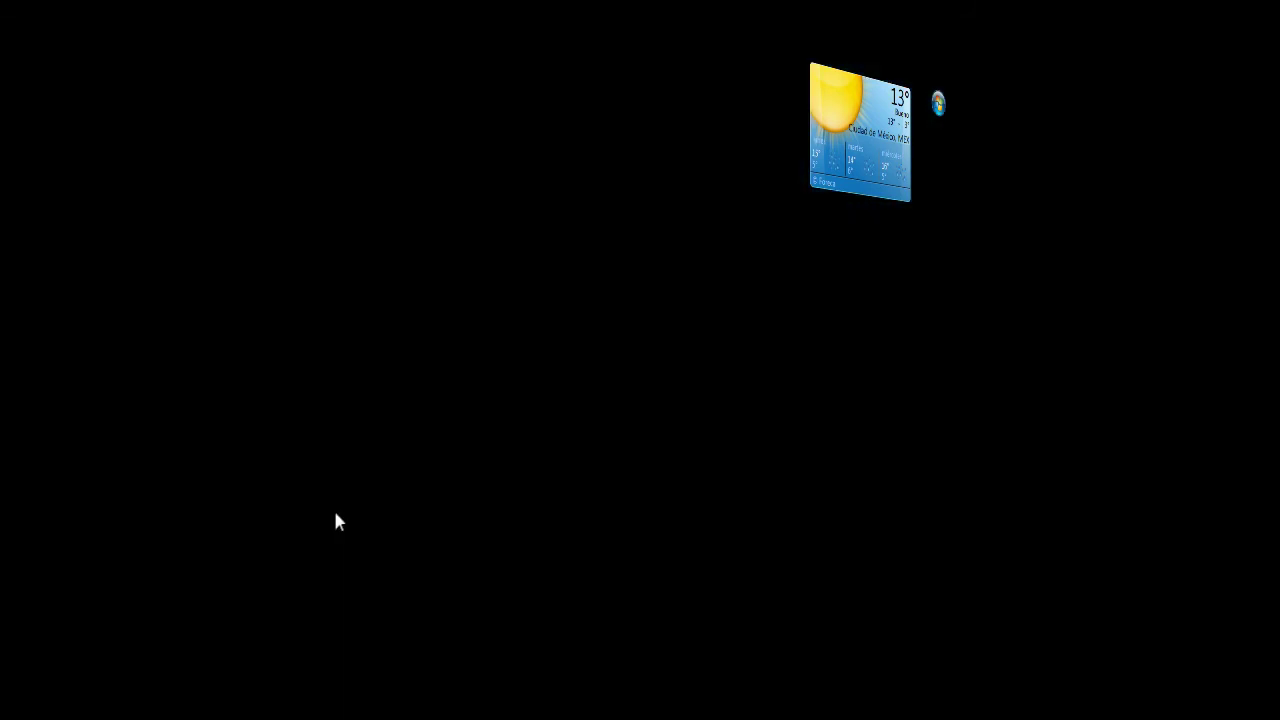